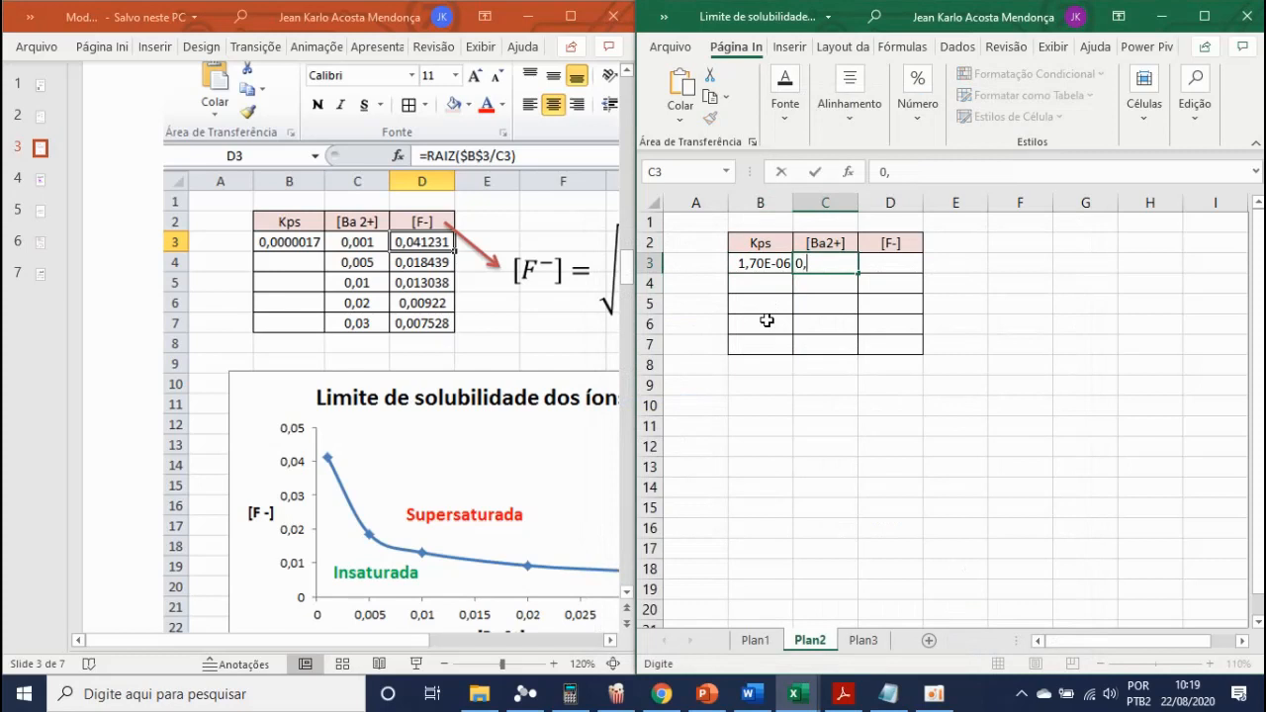
# Step: Fill the [Ba2+] column in C3:C7 with 0,001, 0,005, 0,01, 0,02 and 0,03
pyautogui.press('Return')
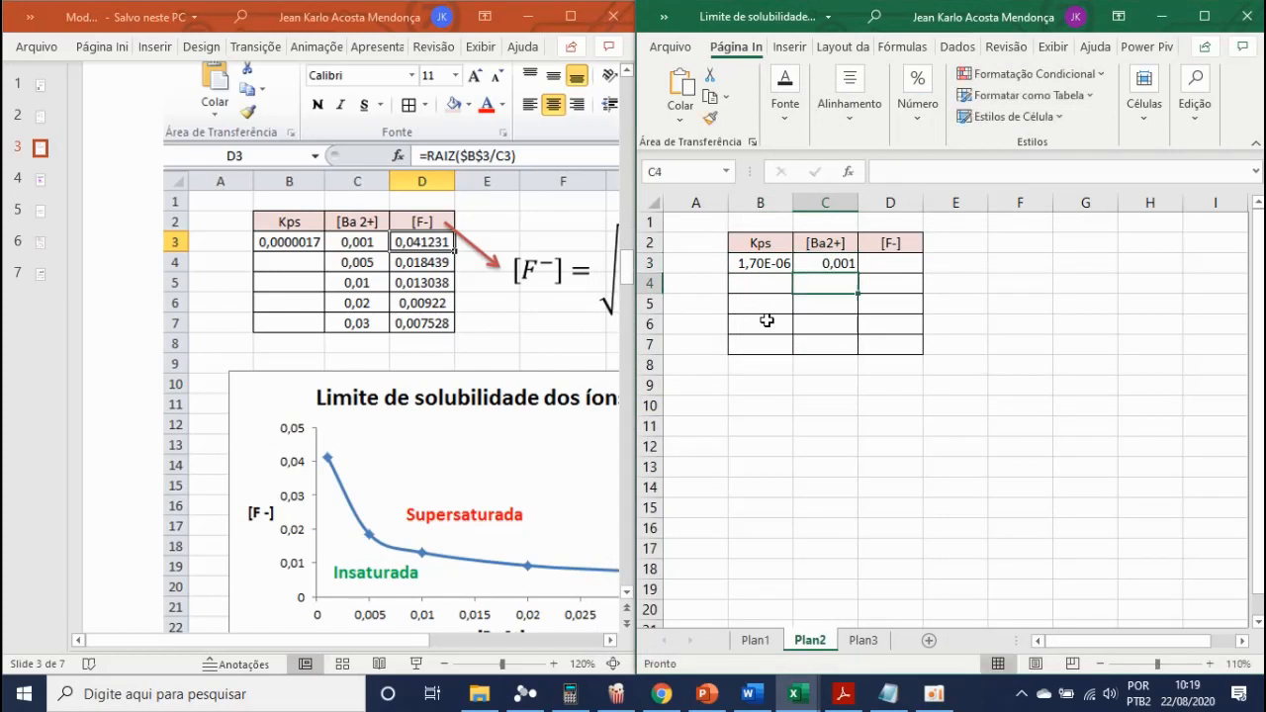
pyautogui.write('0,005')
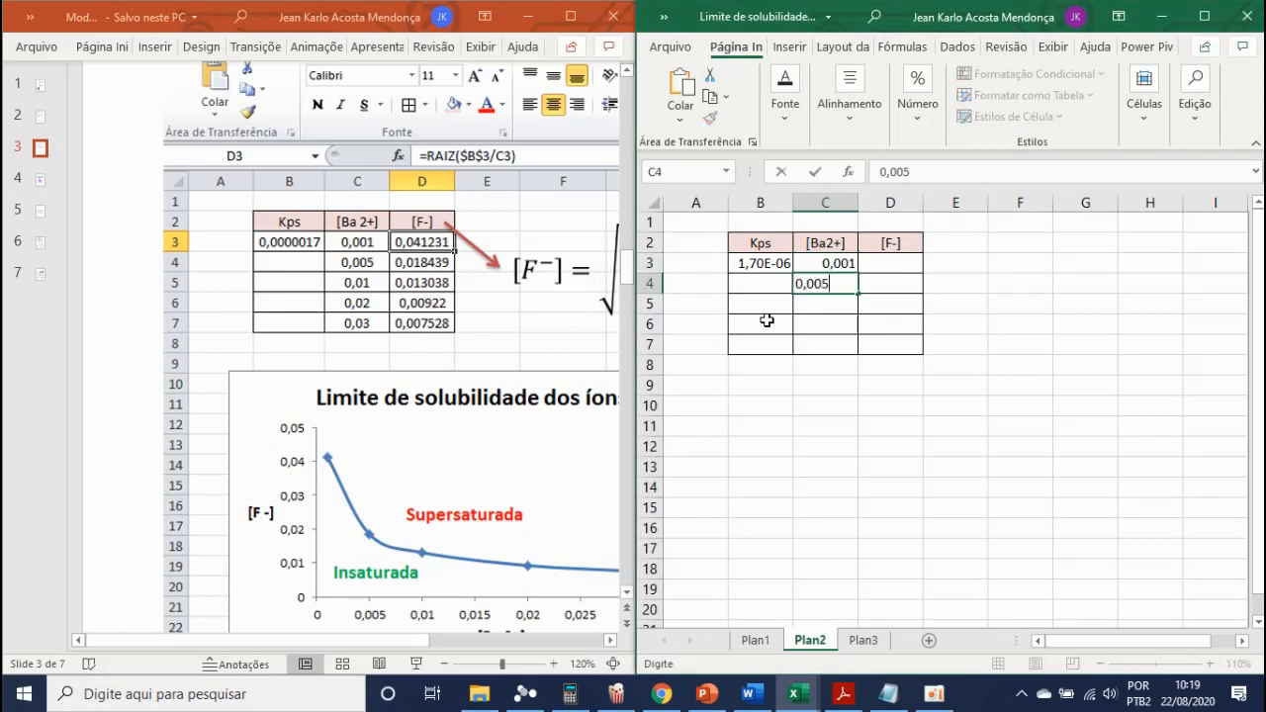
pyautogui.press('Return')
pyautogui.write('0,01')
pyautogui.press('Return')
pyautogui.write('0,02')
pyautogui.press('Return')
pyautogui.write('0,03')
pyautogui.press('Return')
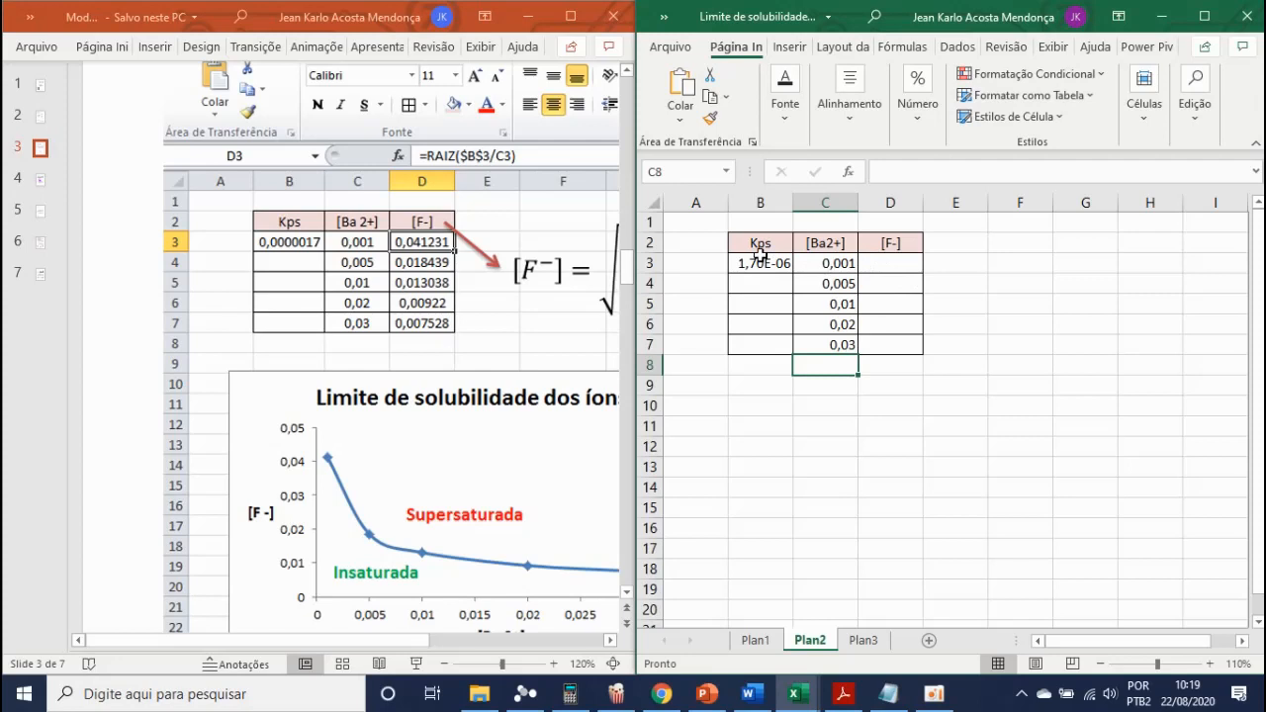
pyautogui.click(854, 459)
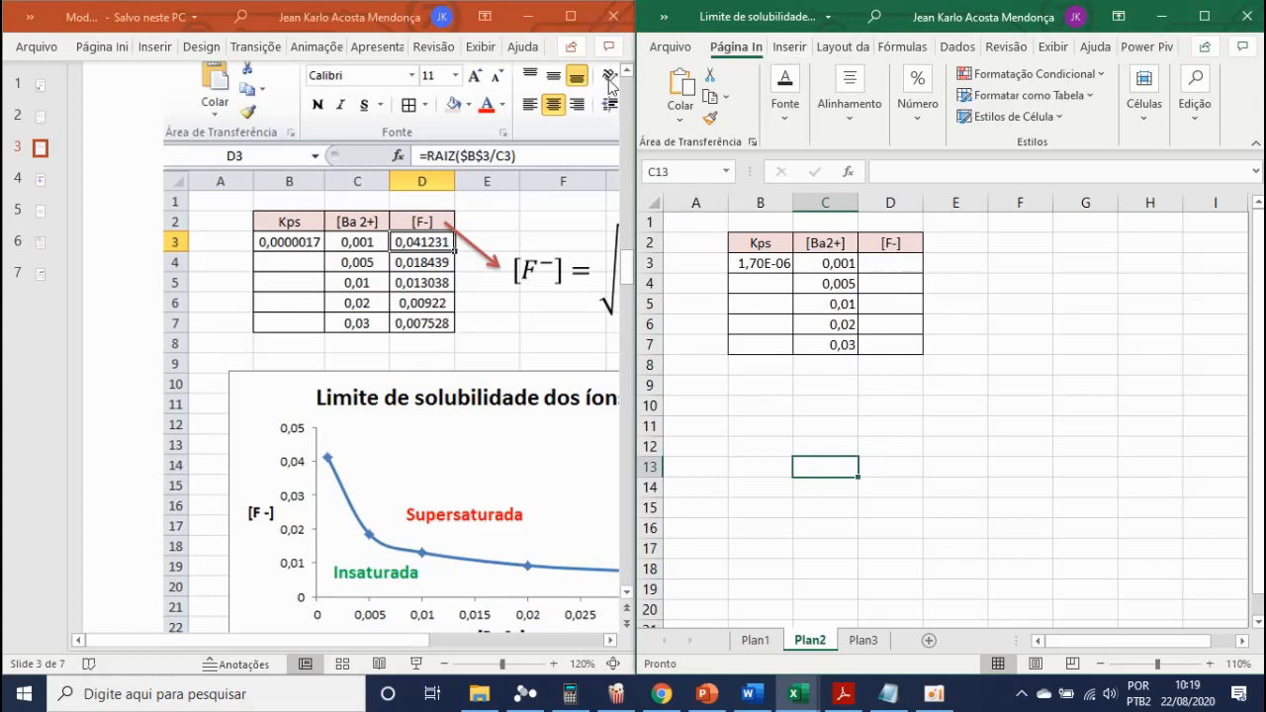
# Step: Maximize the spreadsheet window and insert a text box about 11 cm wide and 4,8 cm high directly below the table
pyautogui.click(1205, 17)
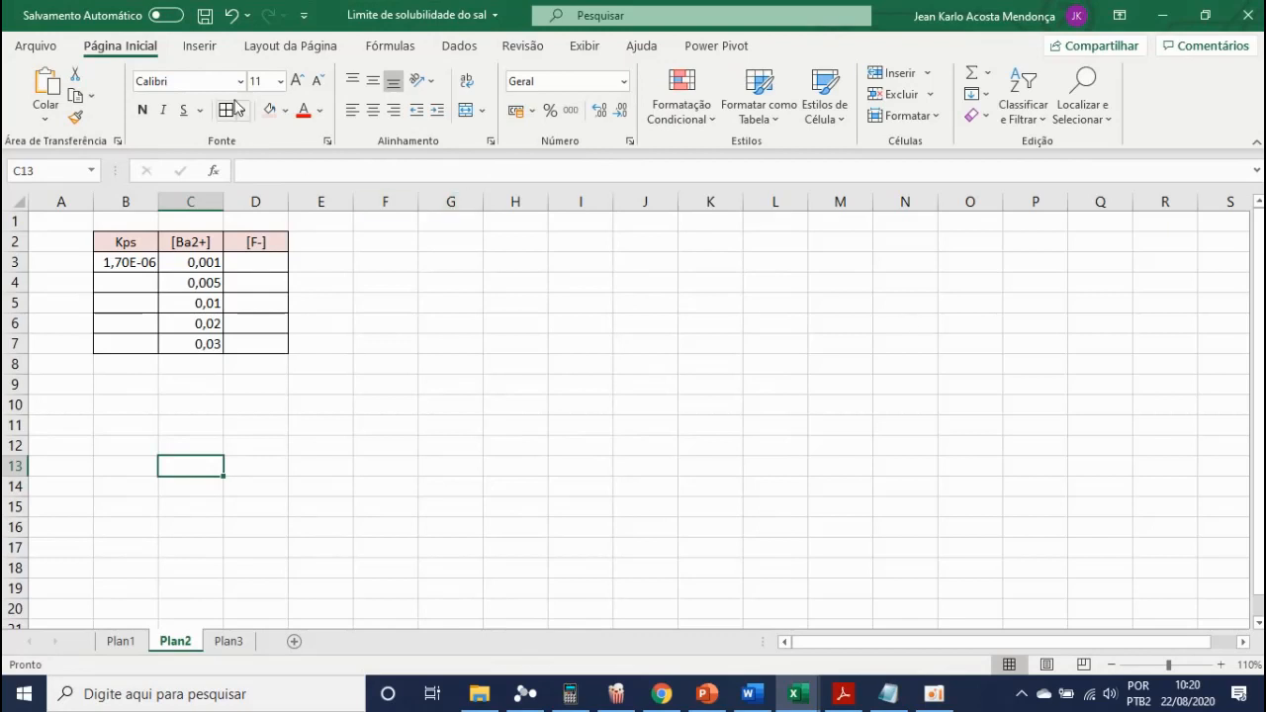
pyautogui.click(203, 50)
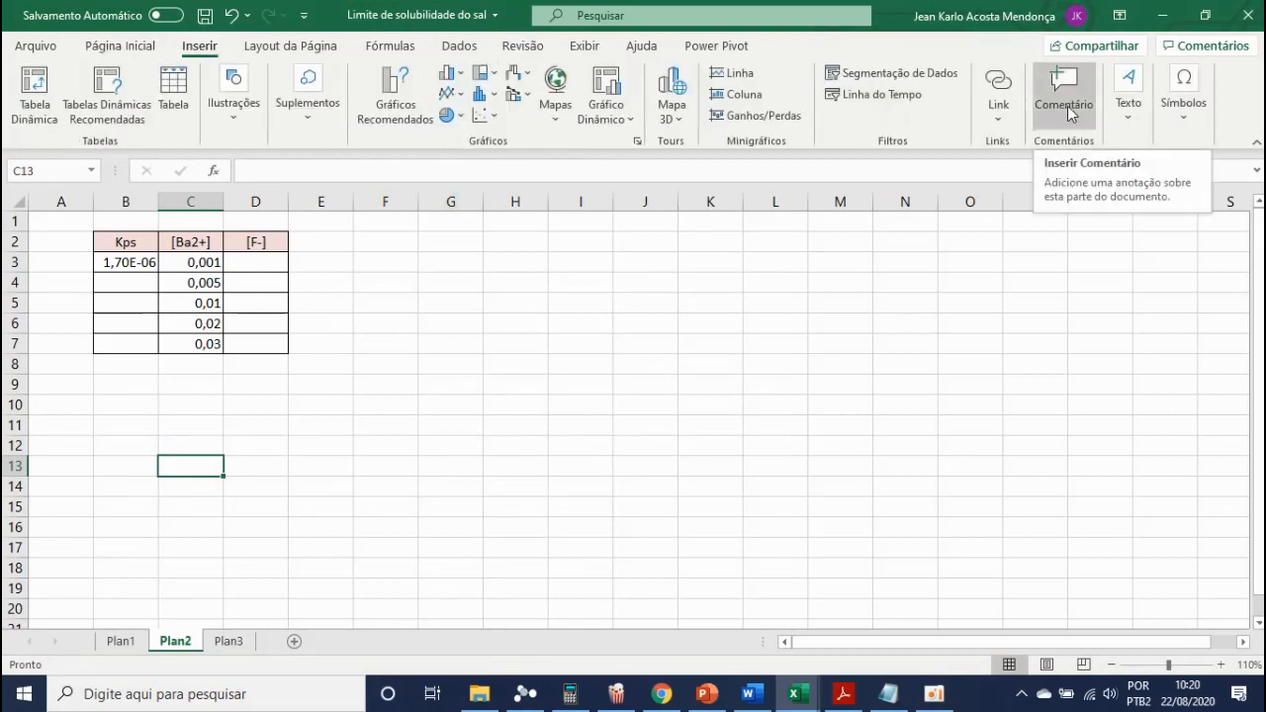
pyautogui.click(1128, 107)
pyautogui.click(1031, 175)
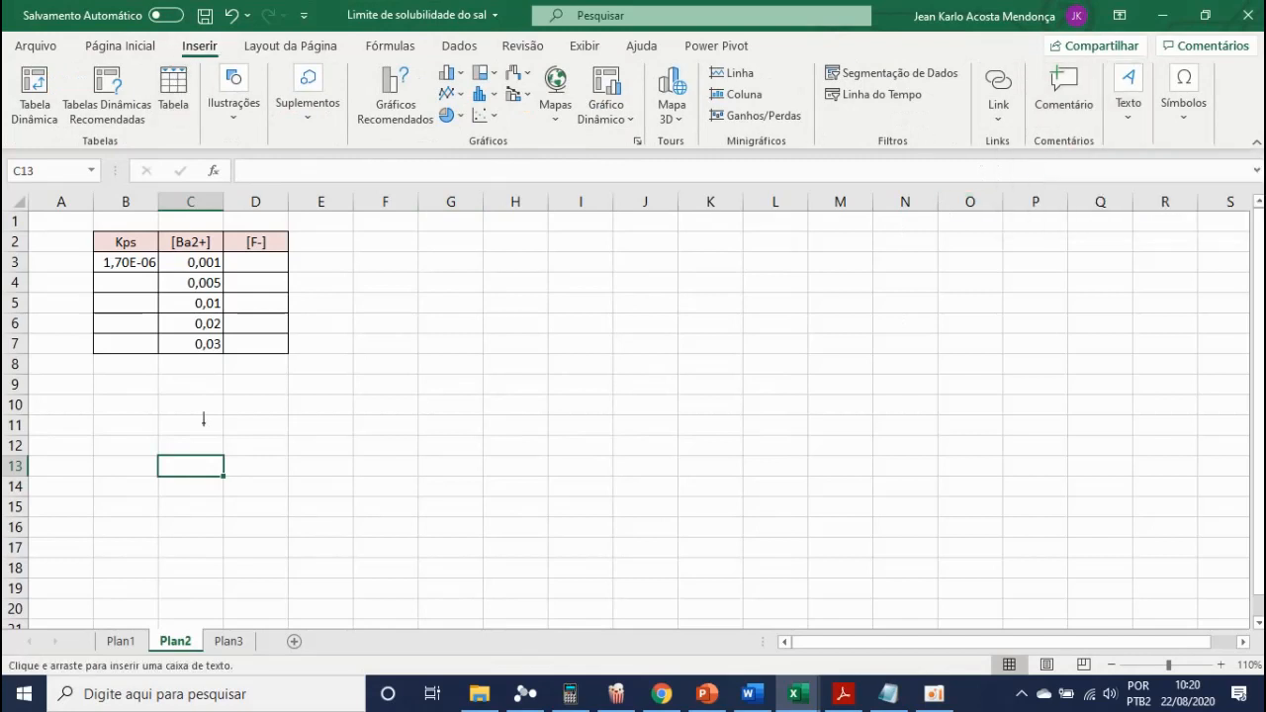
pyautogui.click(78, 391)
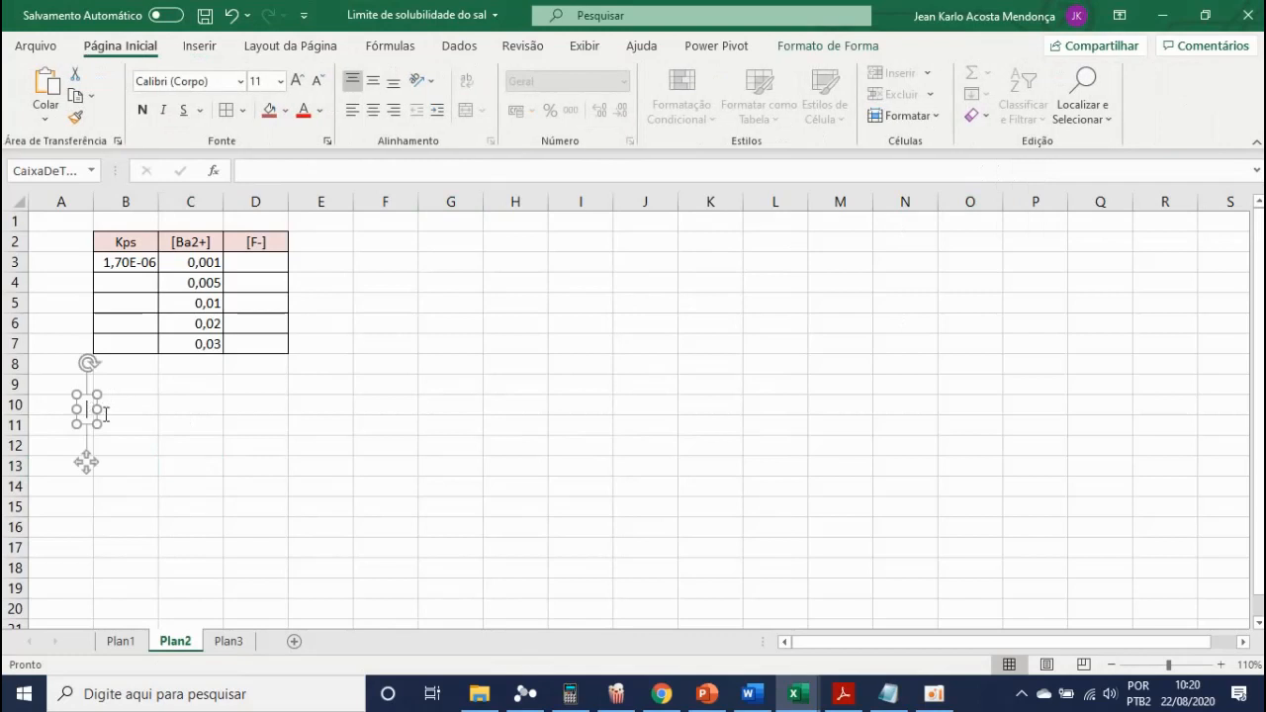
pyautogui.moveTo(99, 409); pyautogui.dragTo(503, 409)
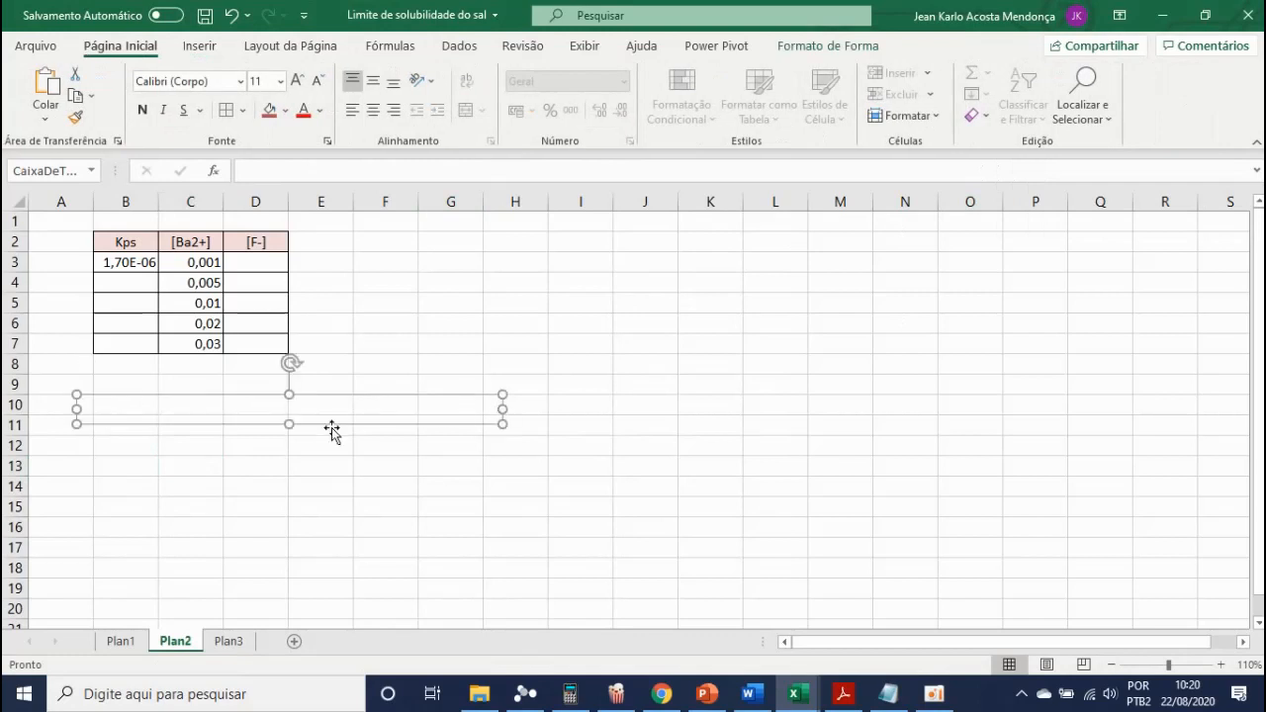
pyautogui.moveTo(289, 424); pyautogui.dragTo(300, 581)
pyautogui.moveTo(340, 397); pyautogui.dragTo(320, 363)
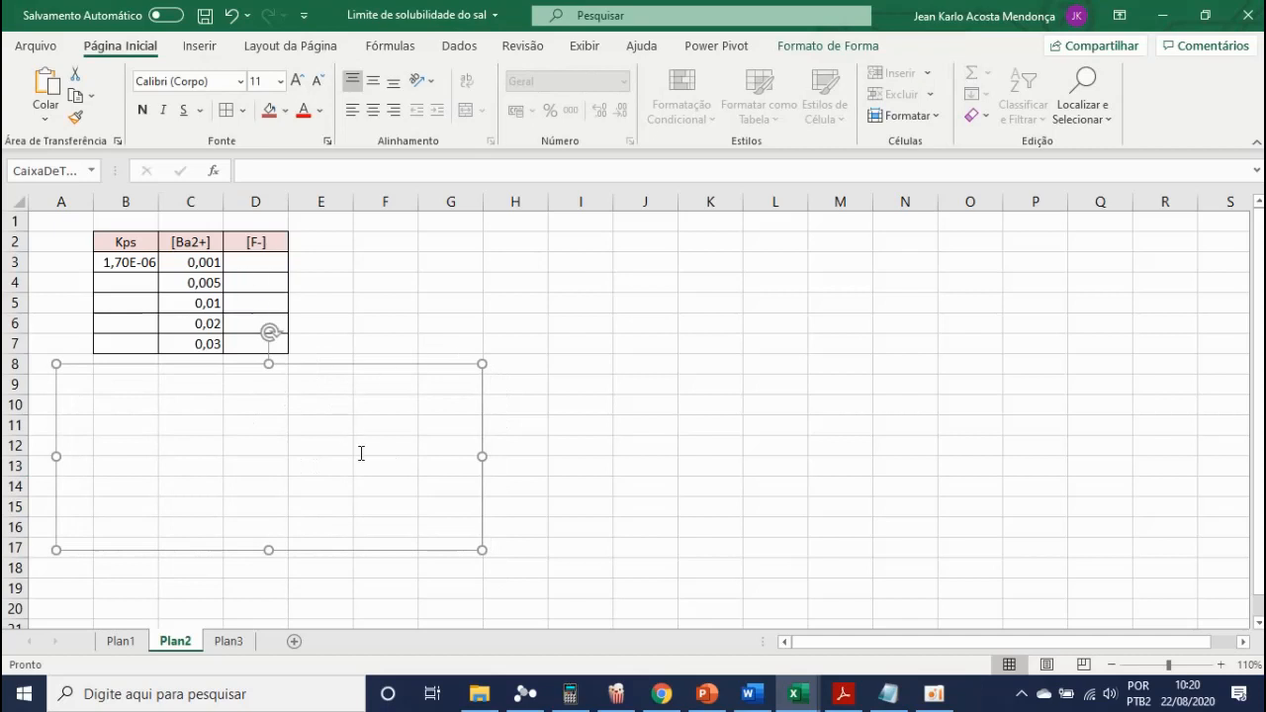
# Step: Apply the theme shape style with a green outline and white fill to the text box
pyautogui.click(818, 49)
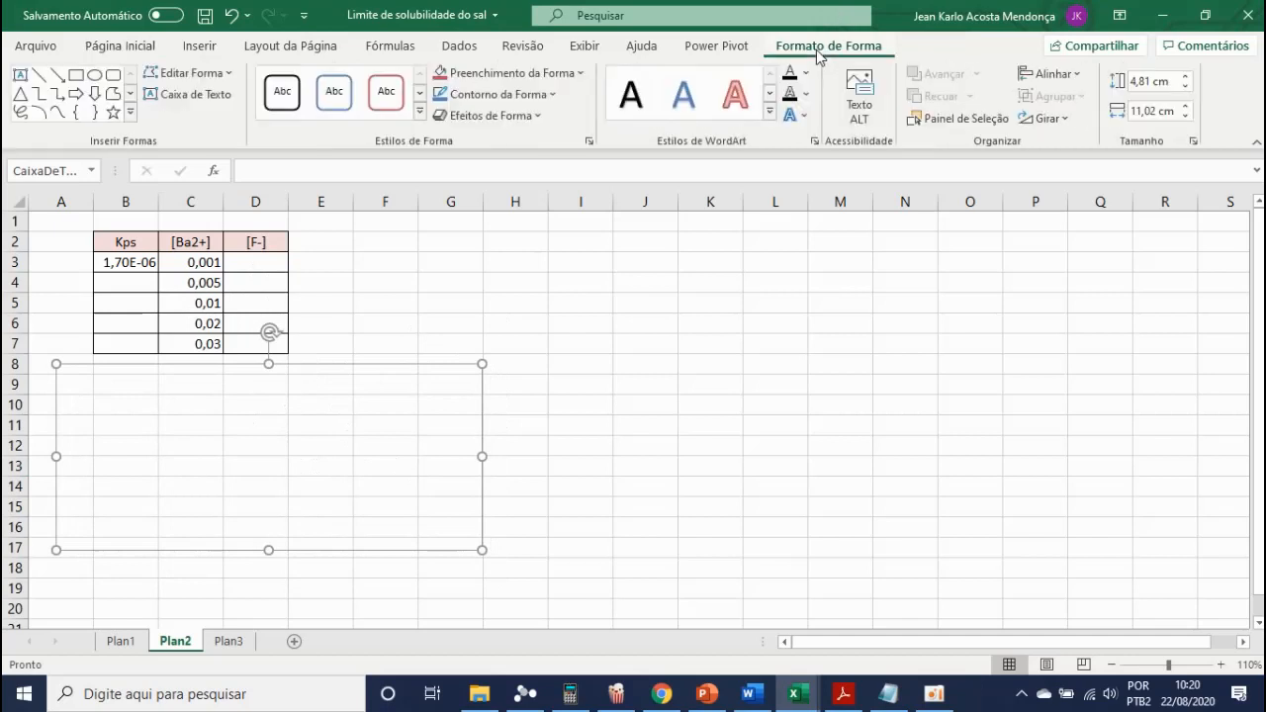
pyautogui.click(421, 113)
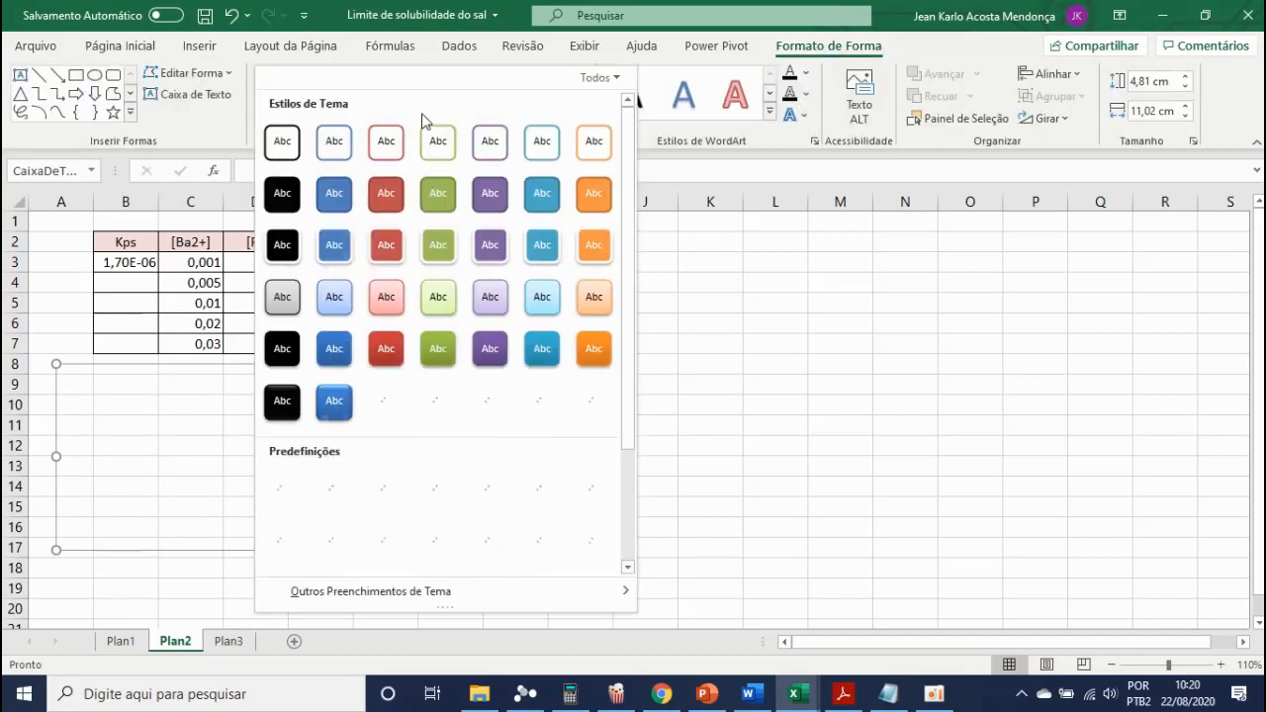
pyautogui.click(450, 149)
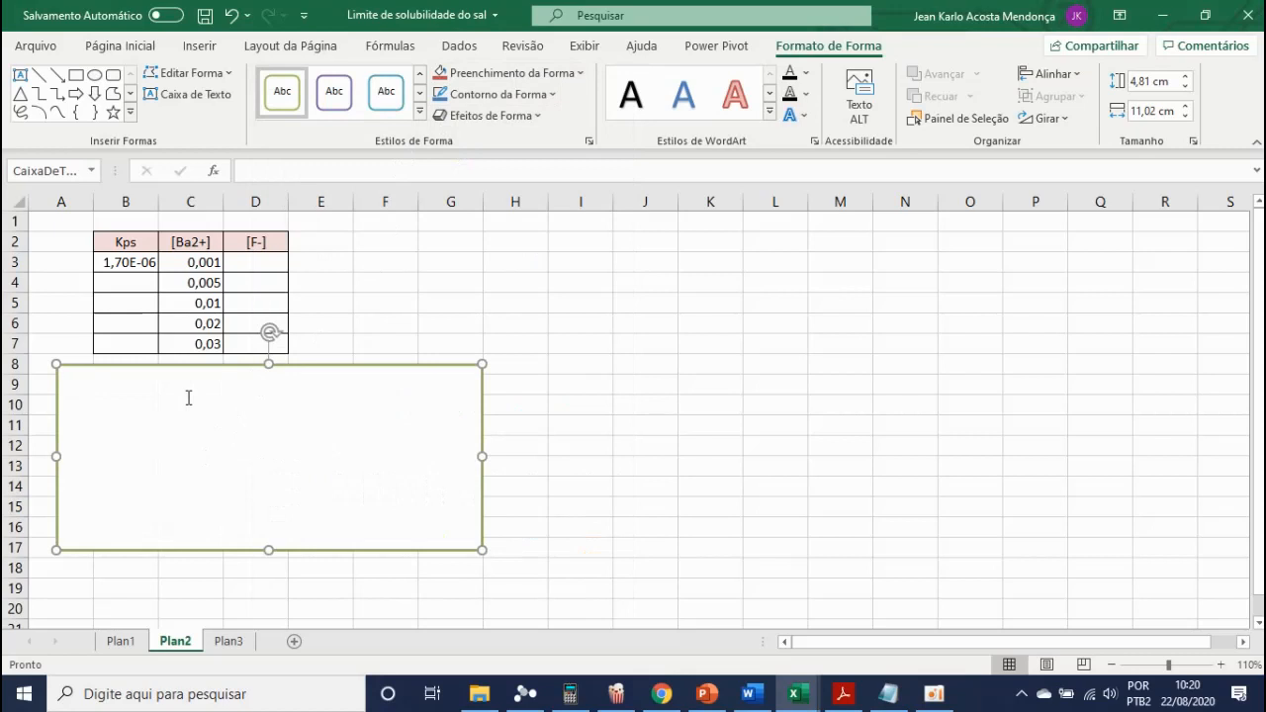
# Step: Set the text box font size to 20 and enter BaF2 as the start of the reaction
pyautogui.write('B')
pyautogui.press('BackSpace')
pyautogui.click(124, 46)
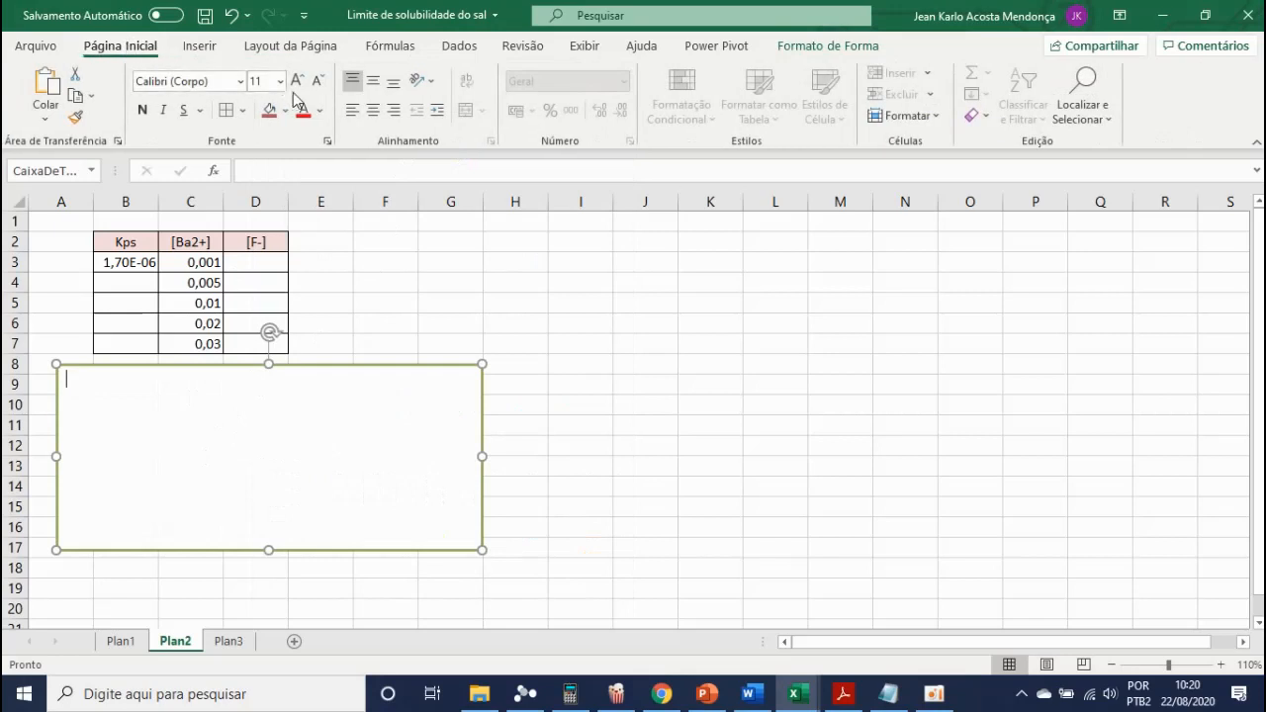
pyautogui.click(281, 82)
pyautogui.click(269, 299)
pyautogui.write('BaF2 ')
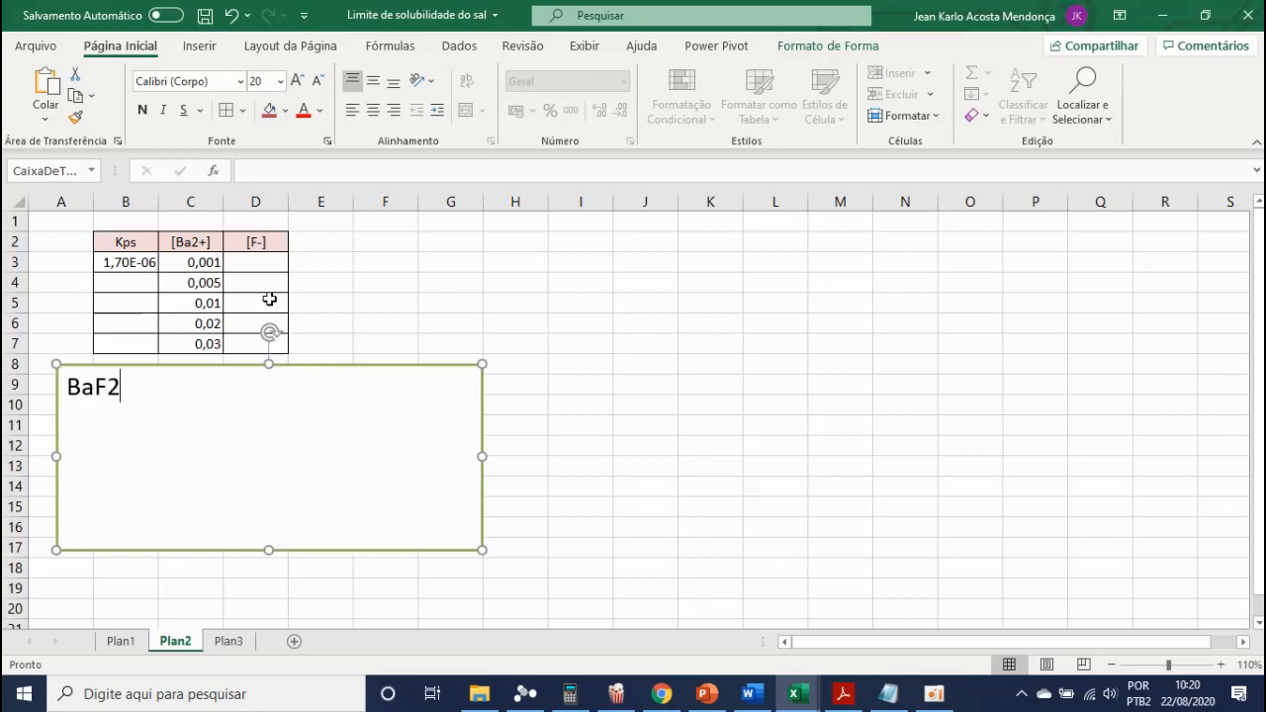
pyautogui.write(',')
pyautogui.press('BackSpace')
# Step: Insert the ↔ symbol after BaF2 and complete the dissociation reaction with Ba2+ + 2F-
pyautogui.click(201, 48)
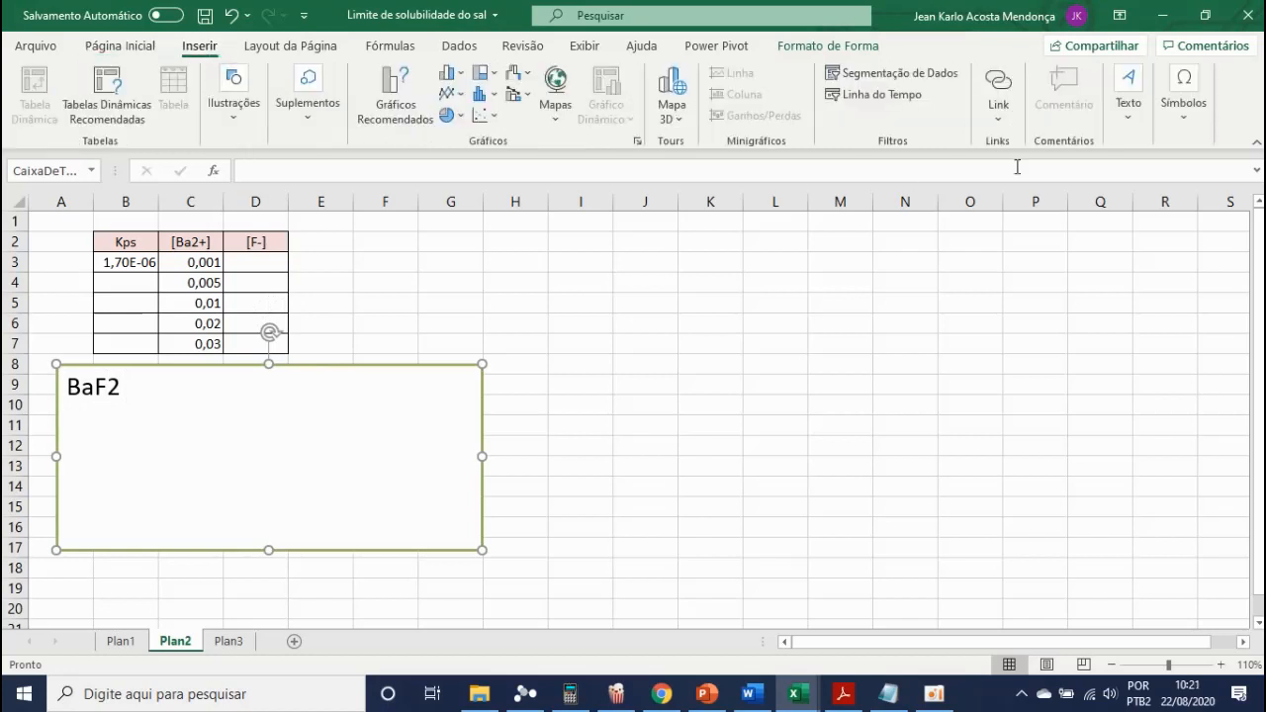
pyautogui.click(1185, 116)
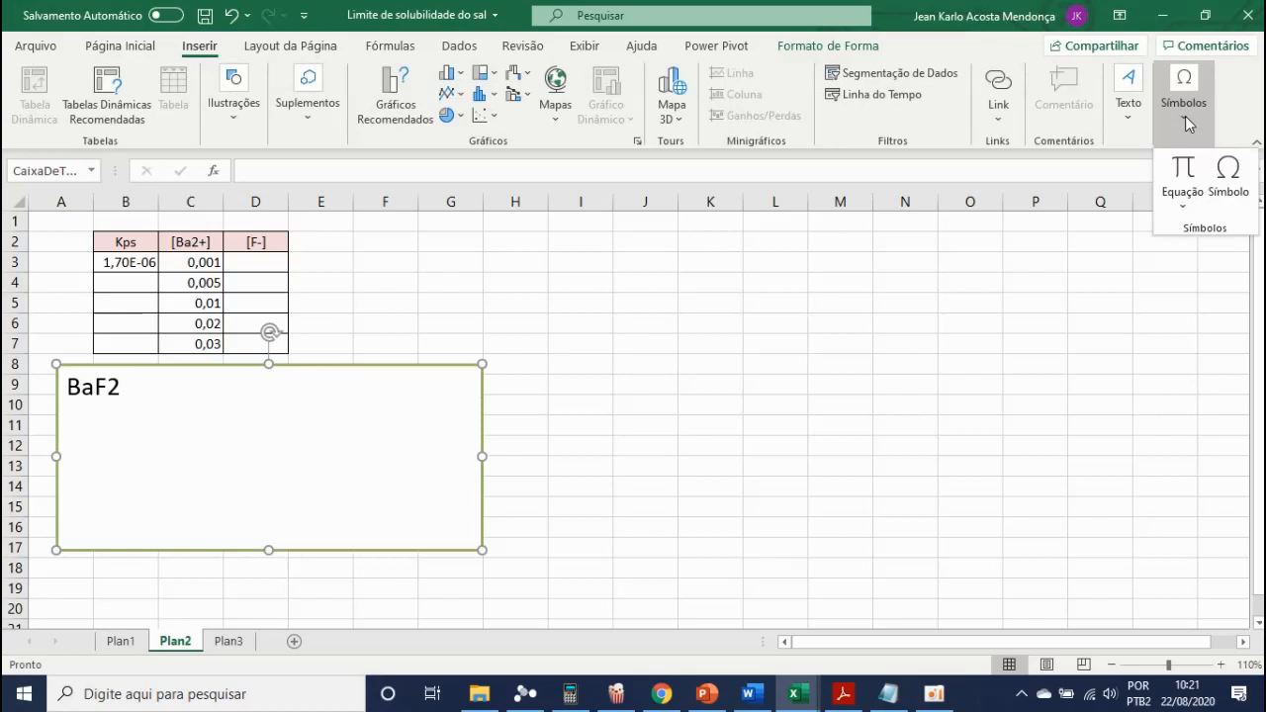
pyautogui.click(1233, 176)
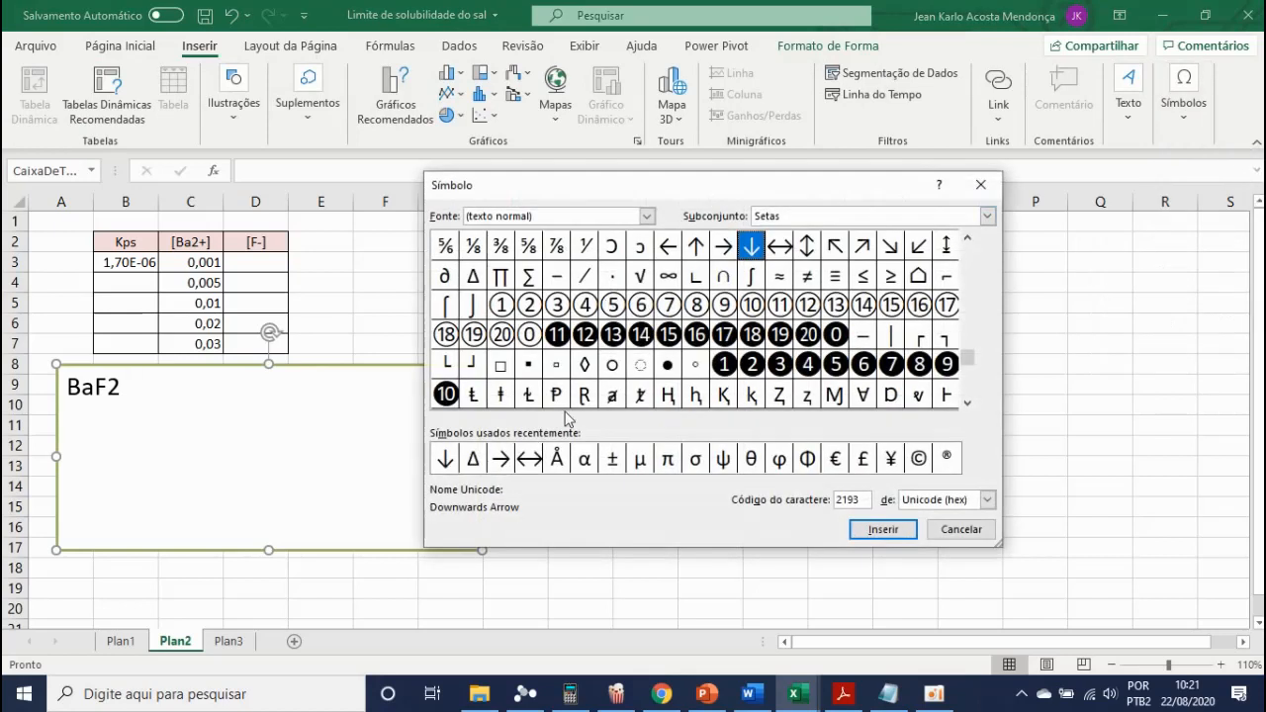
pyautogui.click(524, 467)
pyautogui.click(876, 530)
pyautogui.click(959, 533)
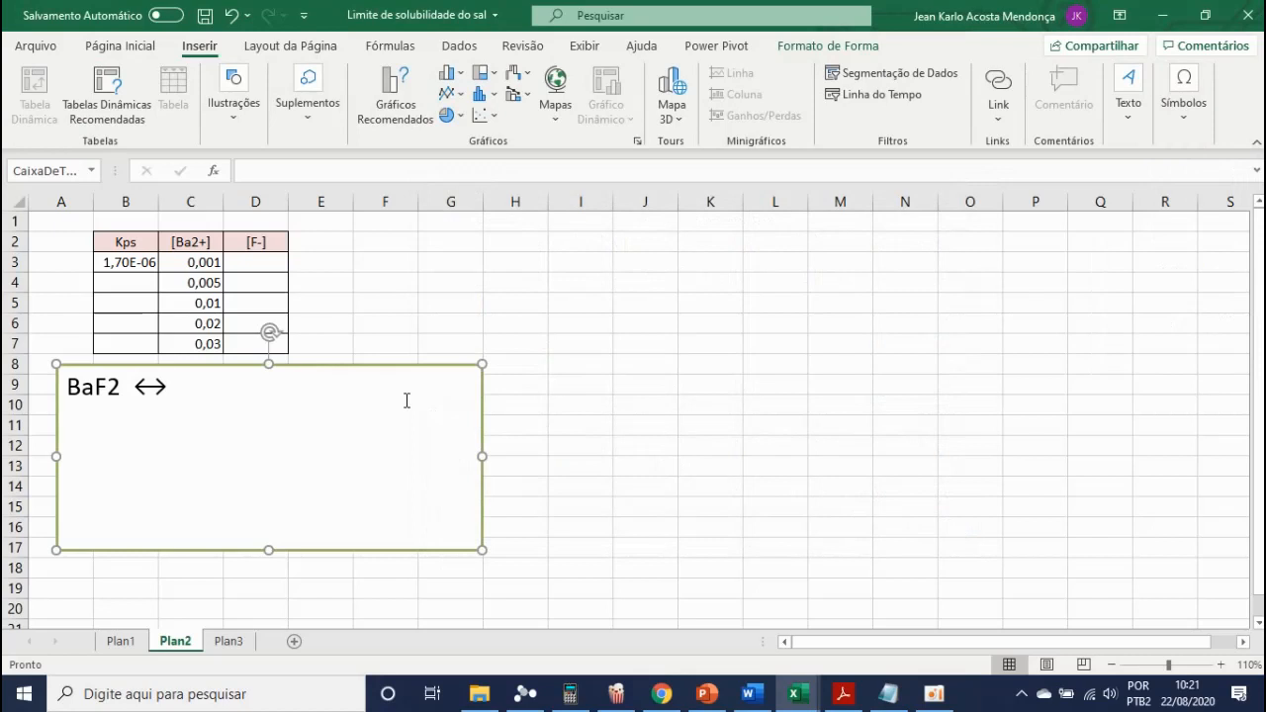
pyautogui.write('Ba2+  +  2F-')
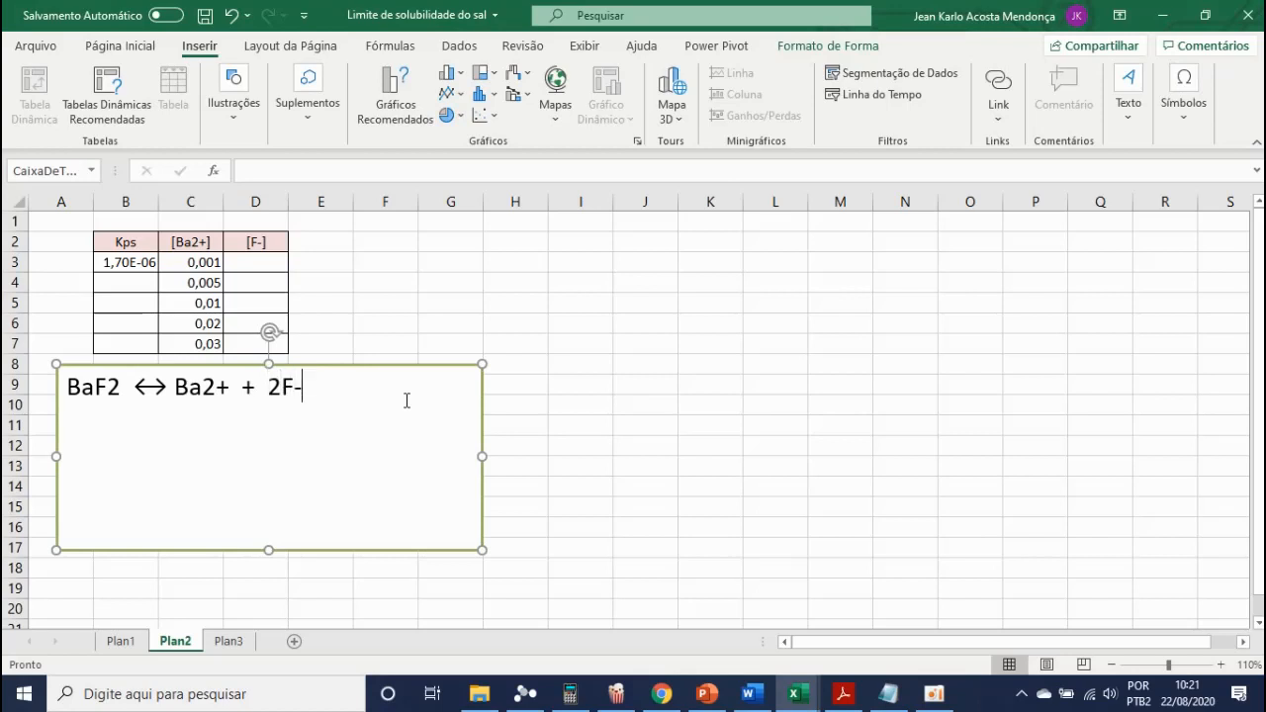
# Step: Add the solubility product expression Kps = [Ba2+] * [F-]^2 below the reaction
pyautogui.press('Return')
pyautogui.press('Return')
pyautogui.write('K')
pyautogui.press('BackSpace')
pyautogui.write('Kps = [Ba2+')
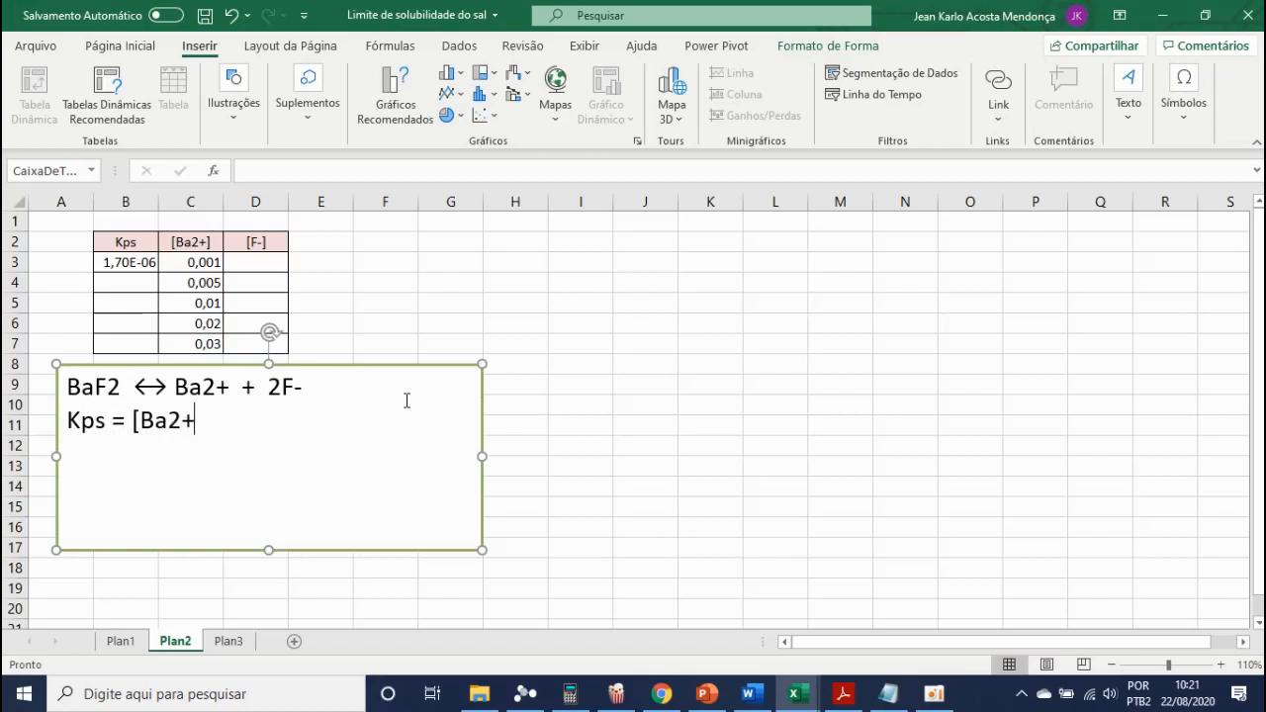
pyautogui.write('] * [F-]')
pyautogui.write('^2')
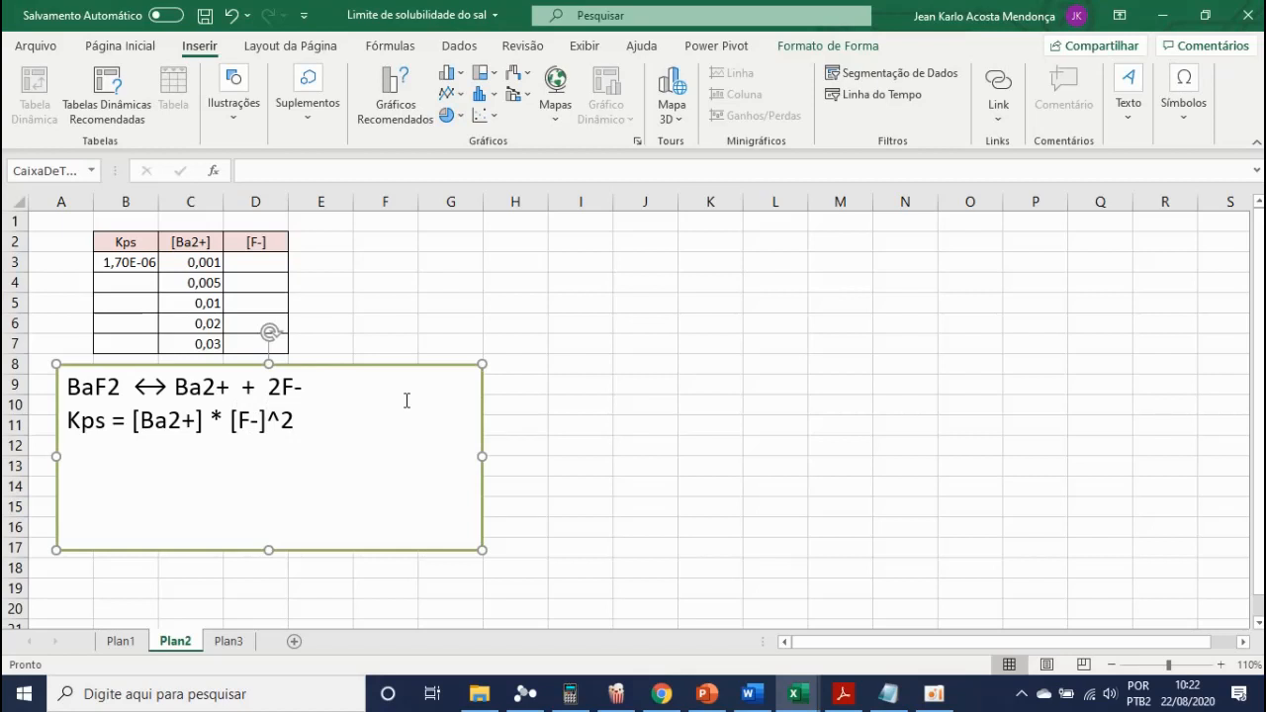
# Step: Add a line with the substituted expression Kps = 0,001 * (2x)^2
pyautogui.press('Return')
pyautogui.write('Kps = 0,001')
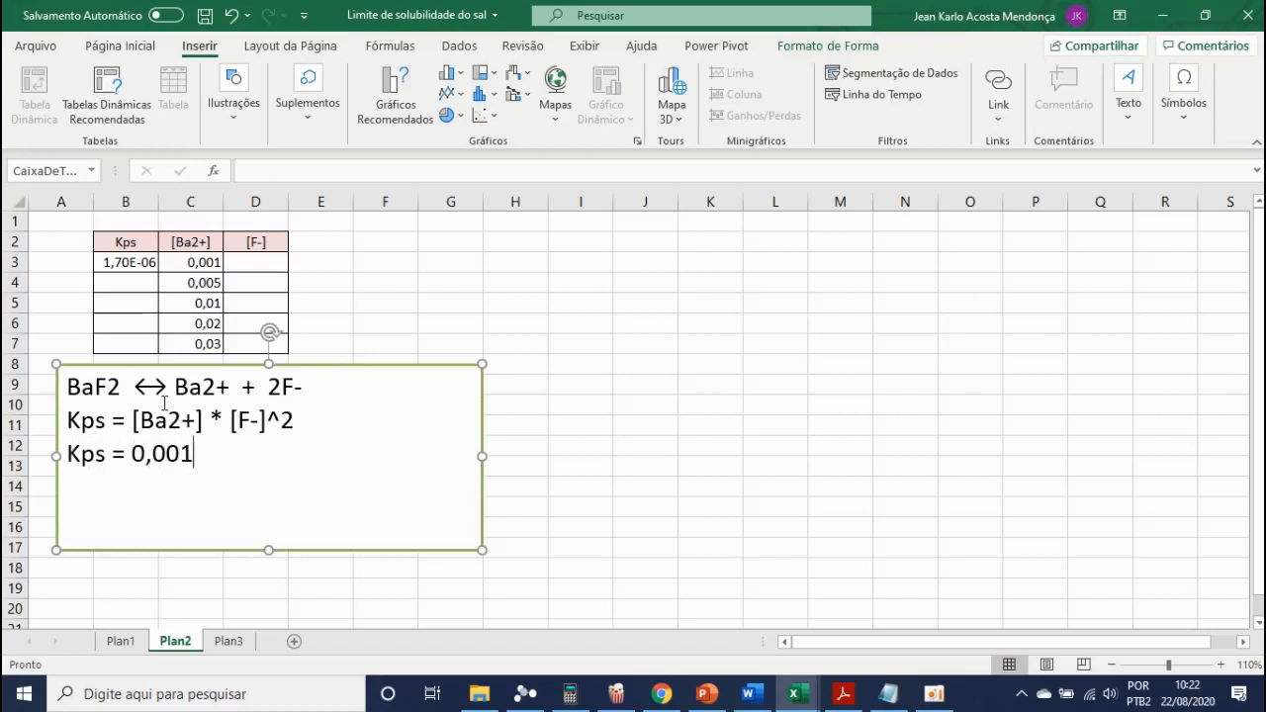
pyautogui.write(' * ')
pyautogui.write('2x')
pyautogui.press('Left')
pyautogui.press('Left')
pyautogui.write('(')
pyautogui.press('Right')
pyautogui.press('Right')
pyautogui.write(')')
pyautogui.write('^2')
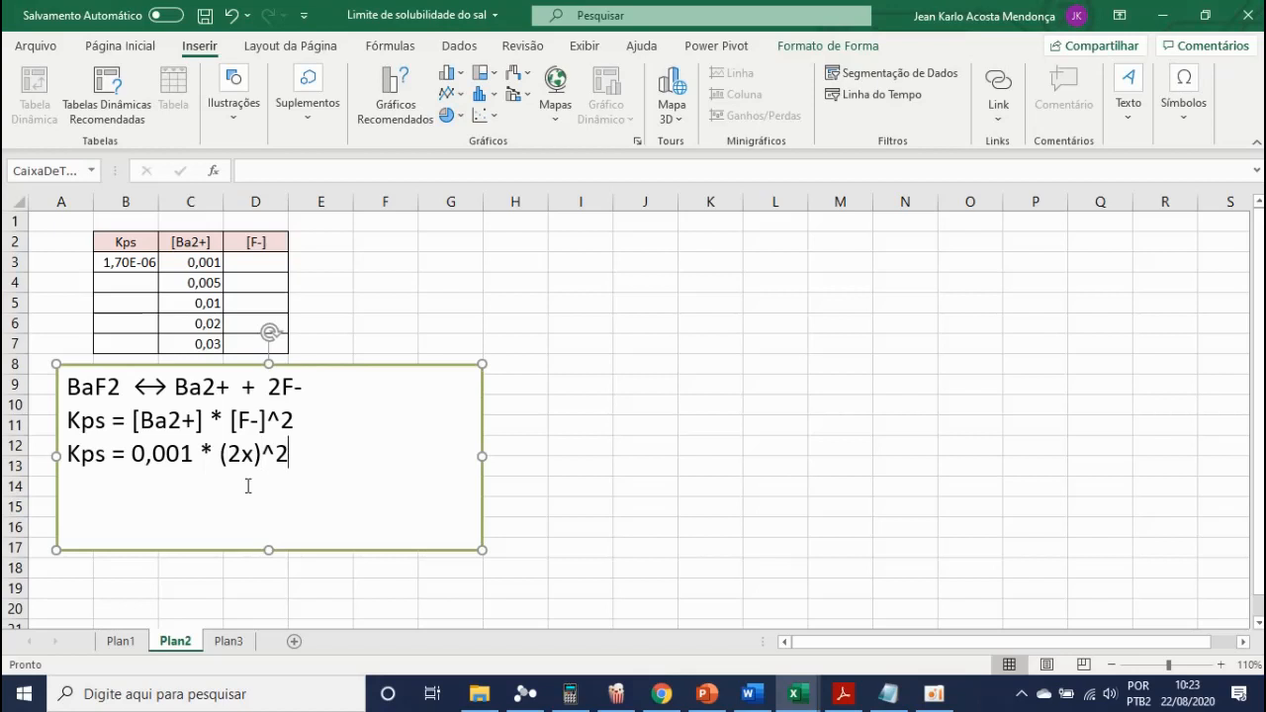
# Step: Change the term in parentheses from 2x to x and begin the line below with x^2 =
pyautogui.press('Return')
pyautogui.click(253, 454)
pyautogui.press('BackSpace')
pyautogui.press('BackSpace')
pyautogui.write('x')
pyautogui.click(276, 452)
pyautogui.write('x^2 =')
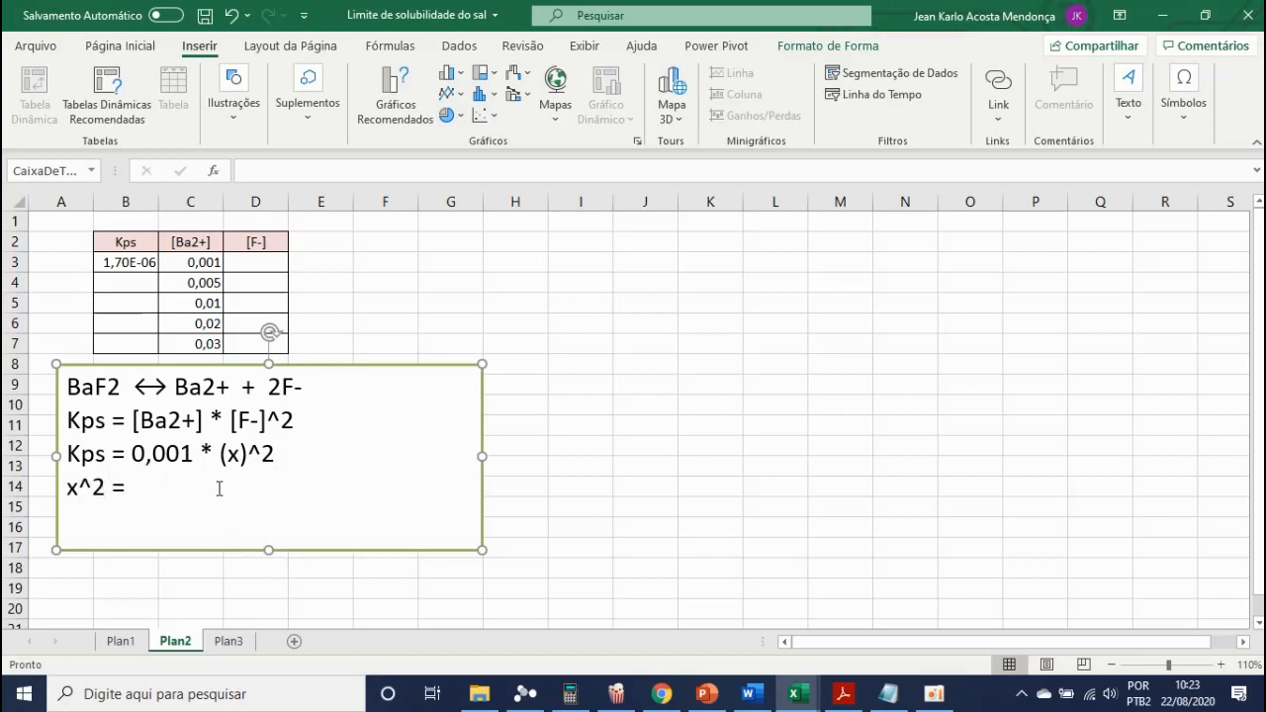
pyautogui.write(' 0,')
pyautogui.write('00')
pyautogui.write('4')
pyautogui.write('/')
pyautogui.press('BackSpace')
pyautogui.press('BackSpace')
pyautogui.press('BackSpace')
pyautogui.press('BackSpace')
pyautogui.press('BackSpace')
pyautogui.press('BackSpace')
# Step: Complete the derivation with x^2 = Kps/0,001 and x = RAIZ(Kps/0,001), and shift the text box slightly up and left
pyautogui.write('Kps/0,001')
pyautogui.press('Return')
pyautogui.write('x')
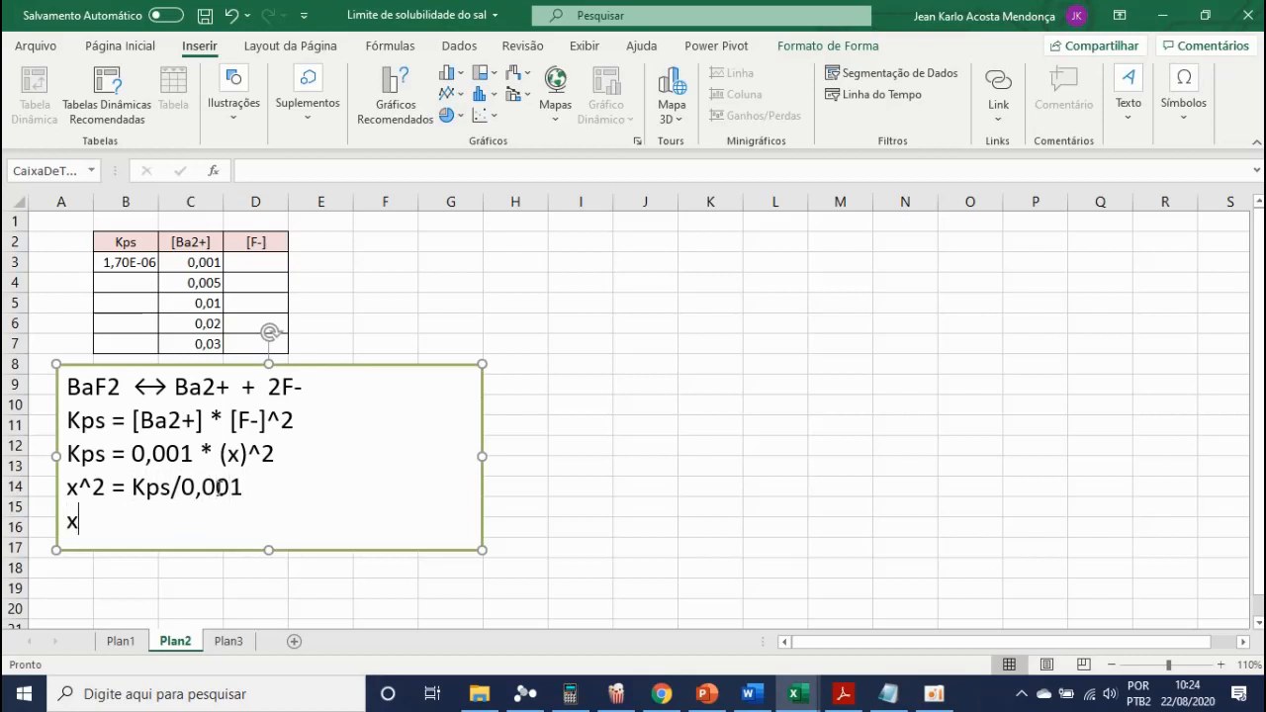
pyautogui.write(' = RAIZ(')
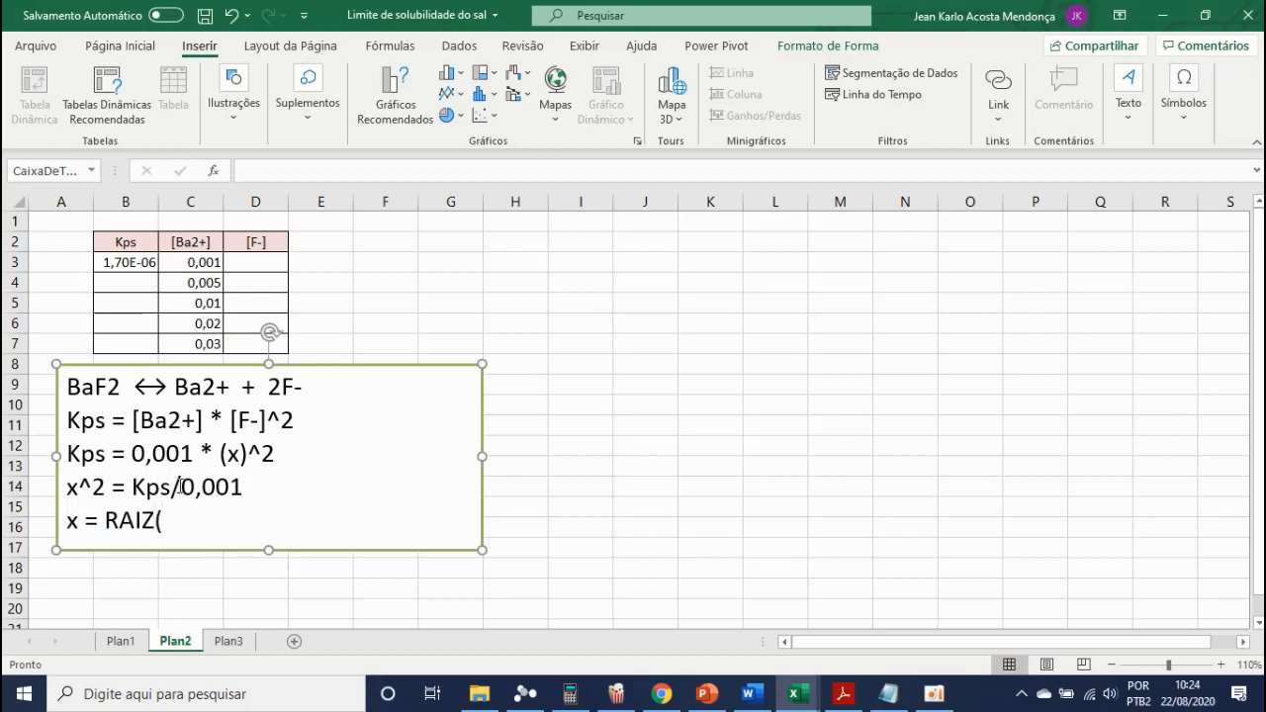
pyautogui.write('Kps/0,0011')
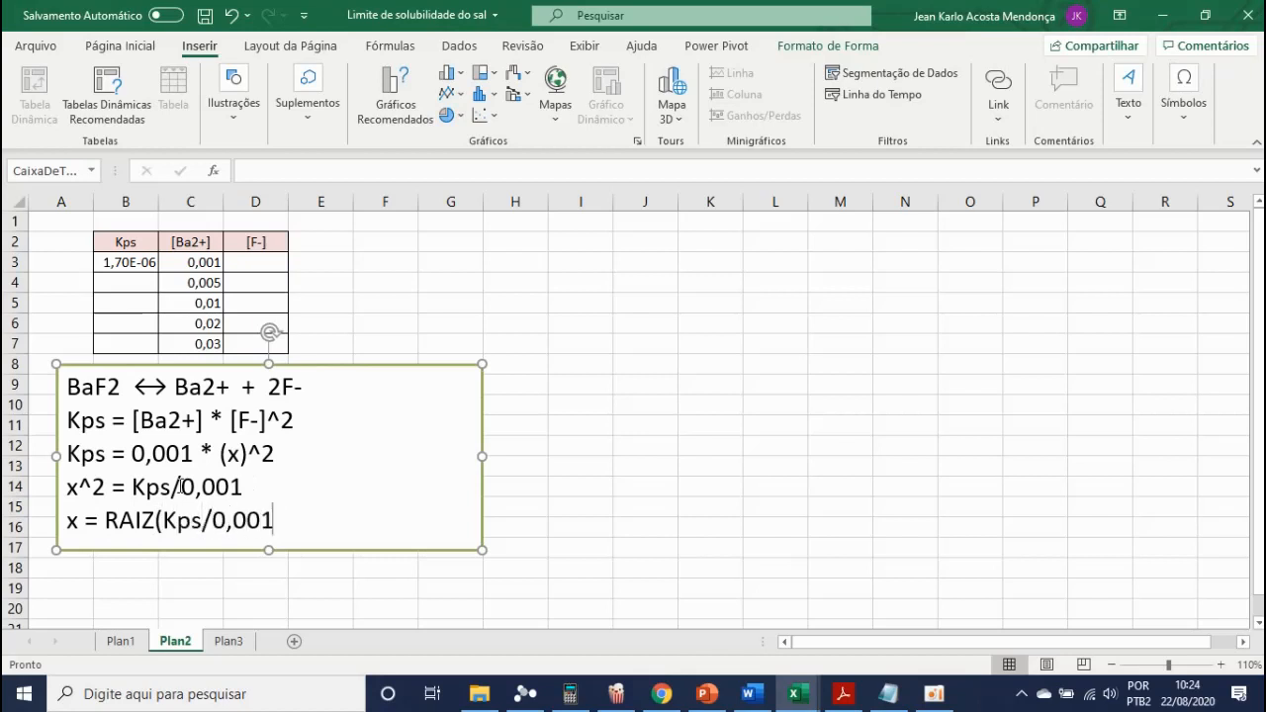
pyautogui.press('BackSpace')
pyautogui.write(')')
pyautogui.moveTo(371, 367); pyautogui.dragTo(355, 360)
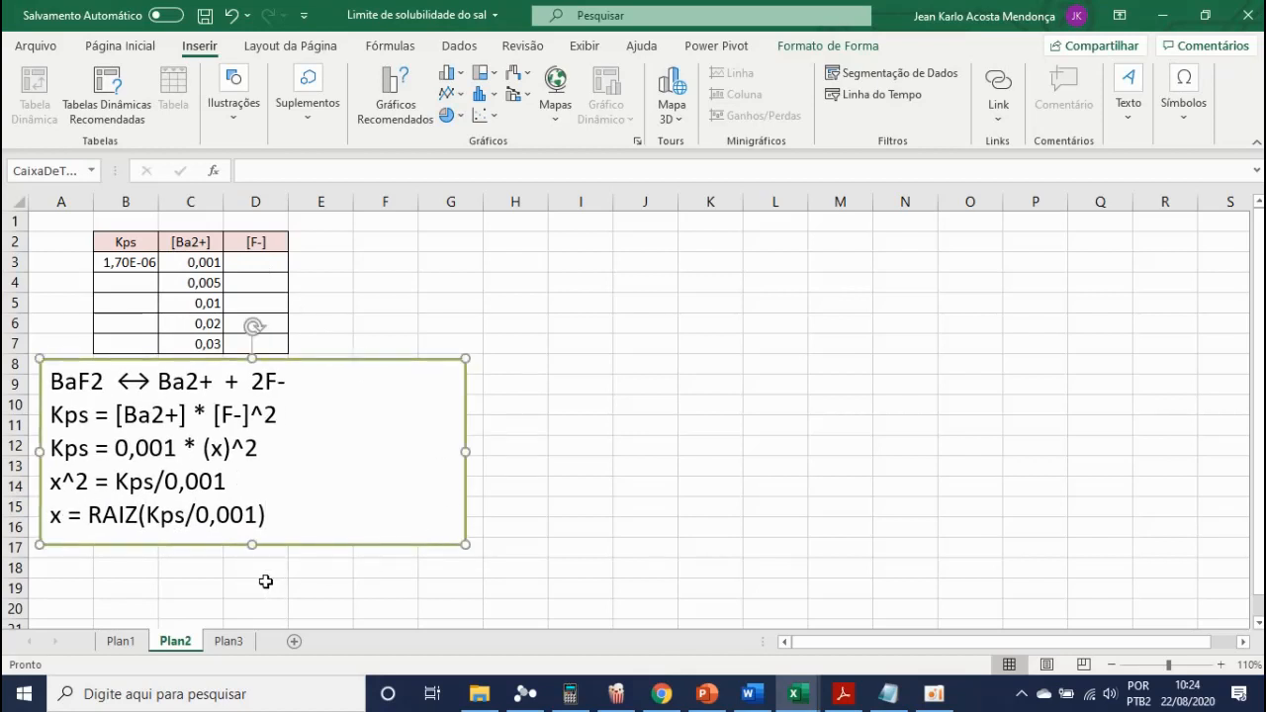
pyautogui.click(243, 582)
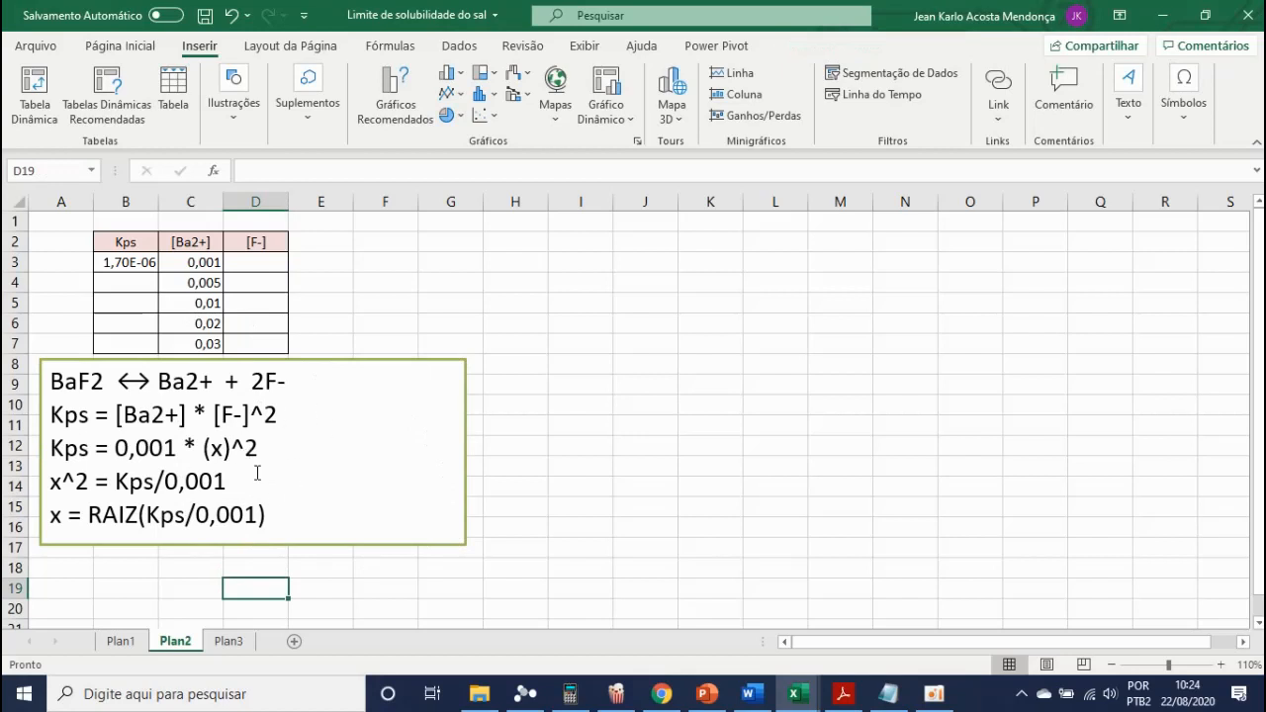
# Step: Calculate [F-] for the first concentration by entering the formula =RAIZ(B3/C3) in cell D3
pyautogui.click(274, 264)
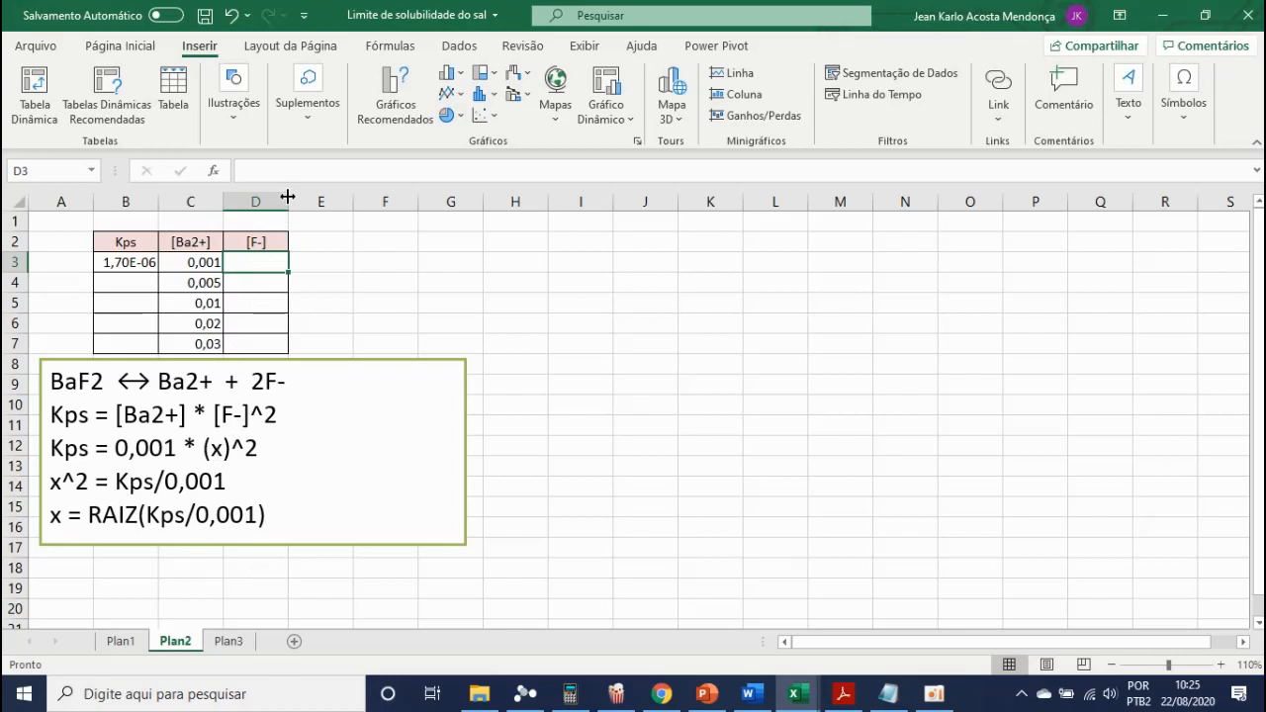
pyautogui.write('=')
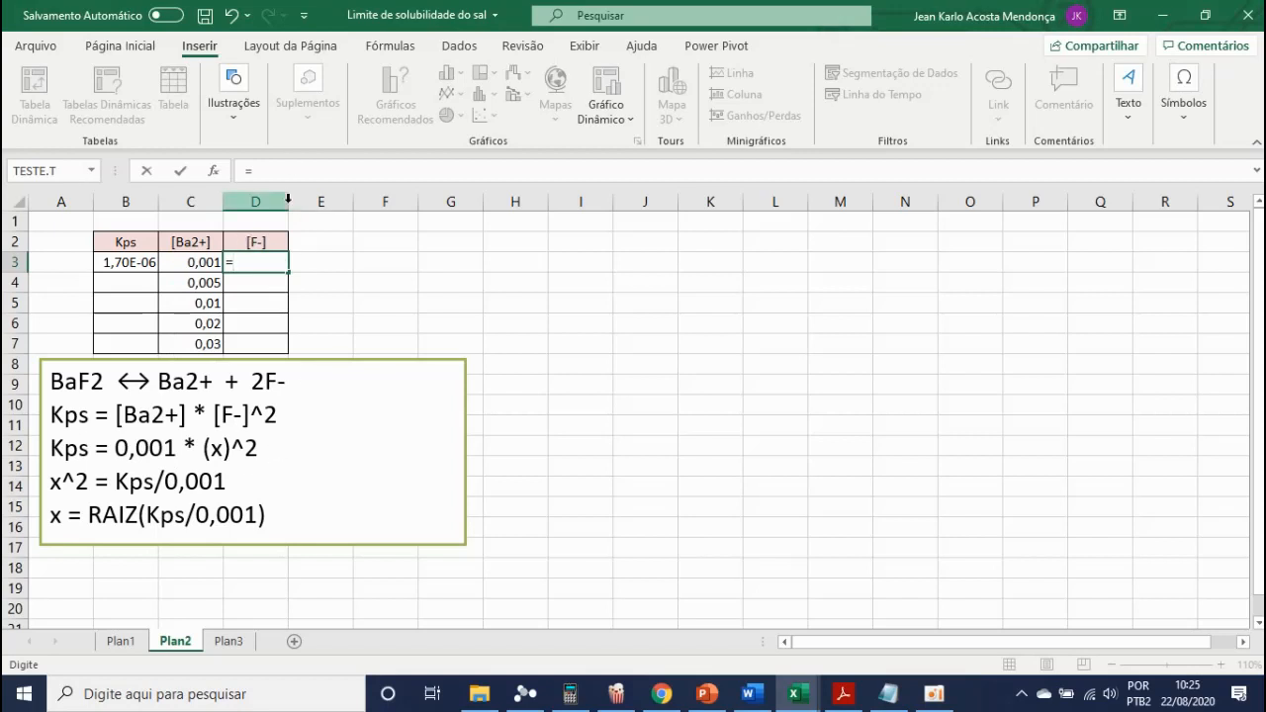
pyautogui.write('R')
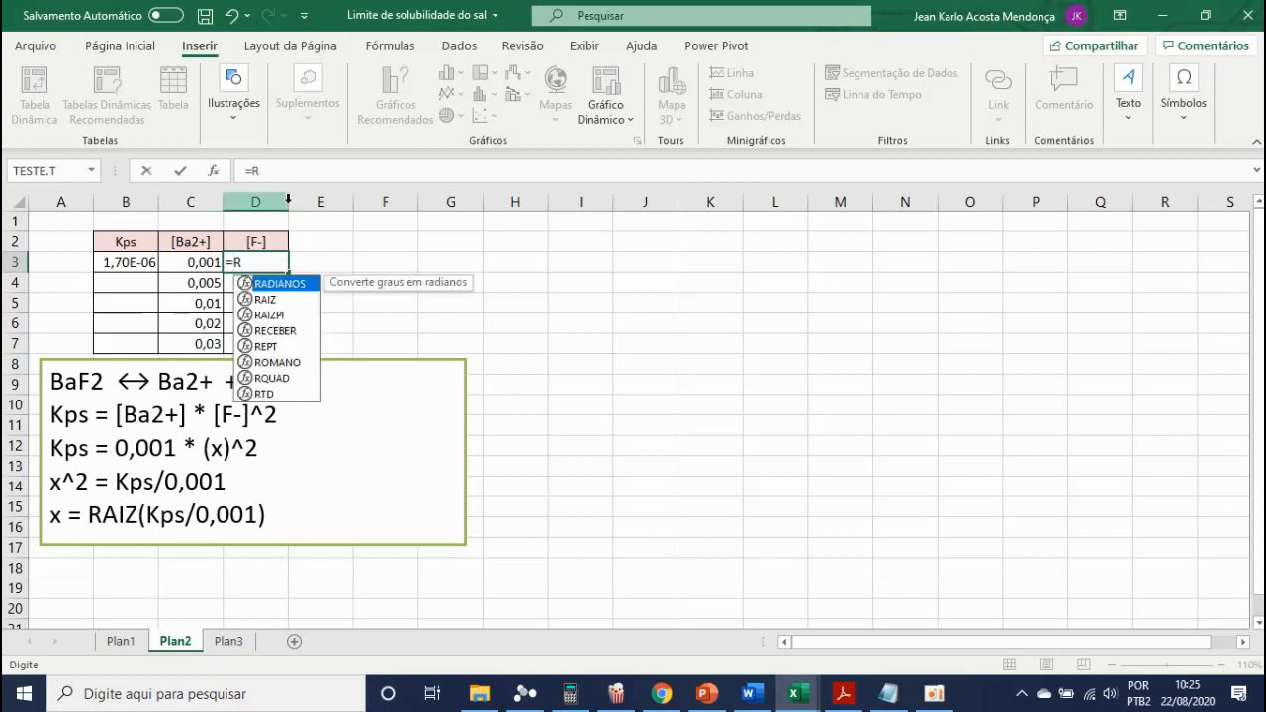
pyautogui.write('aiz')
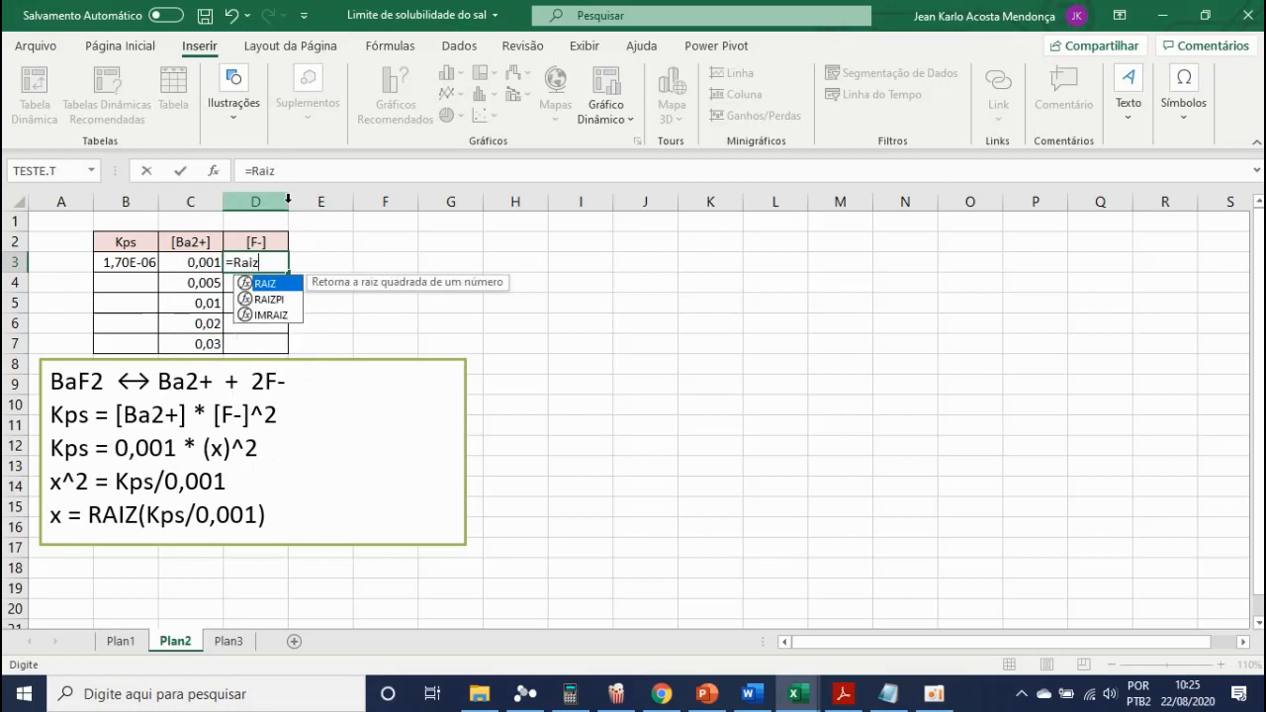
pyautogui.write('(')
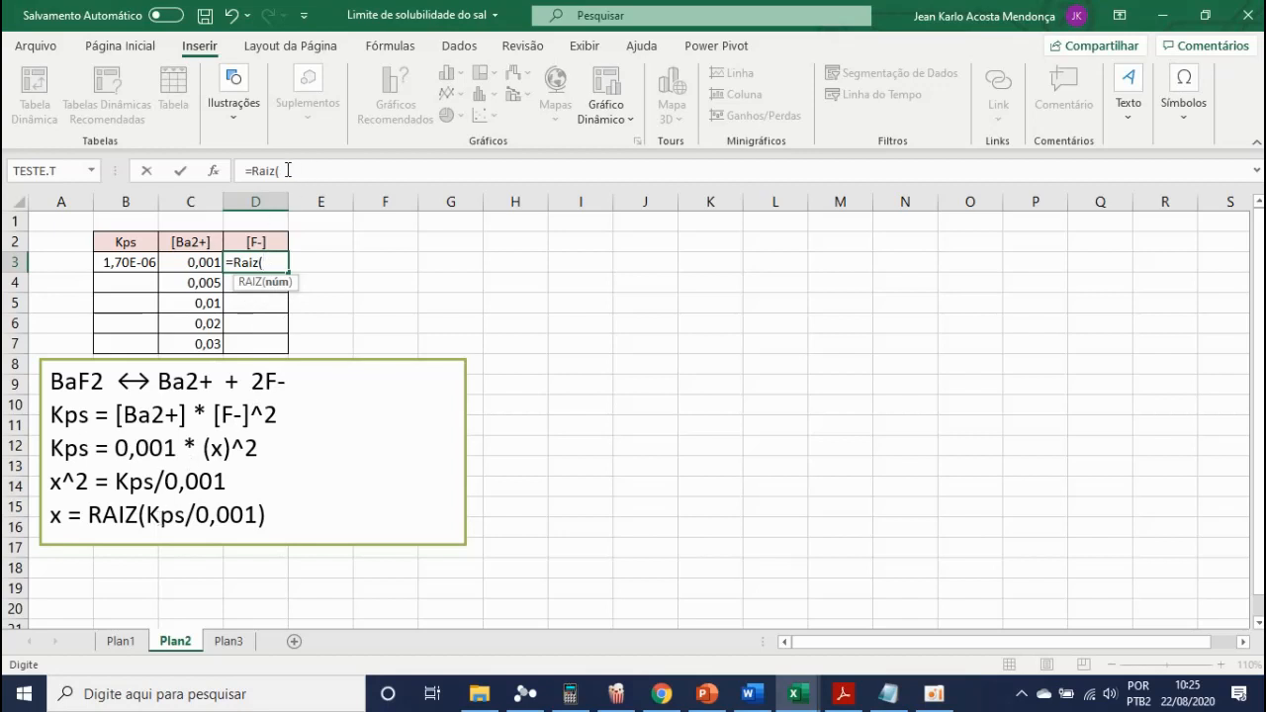
pyautogui.click(295, 170)
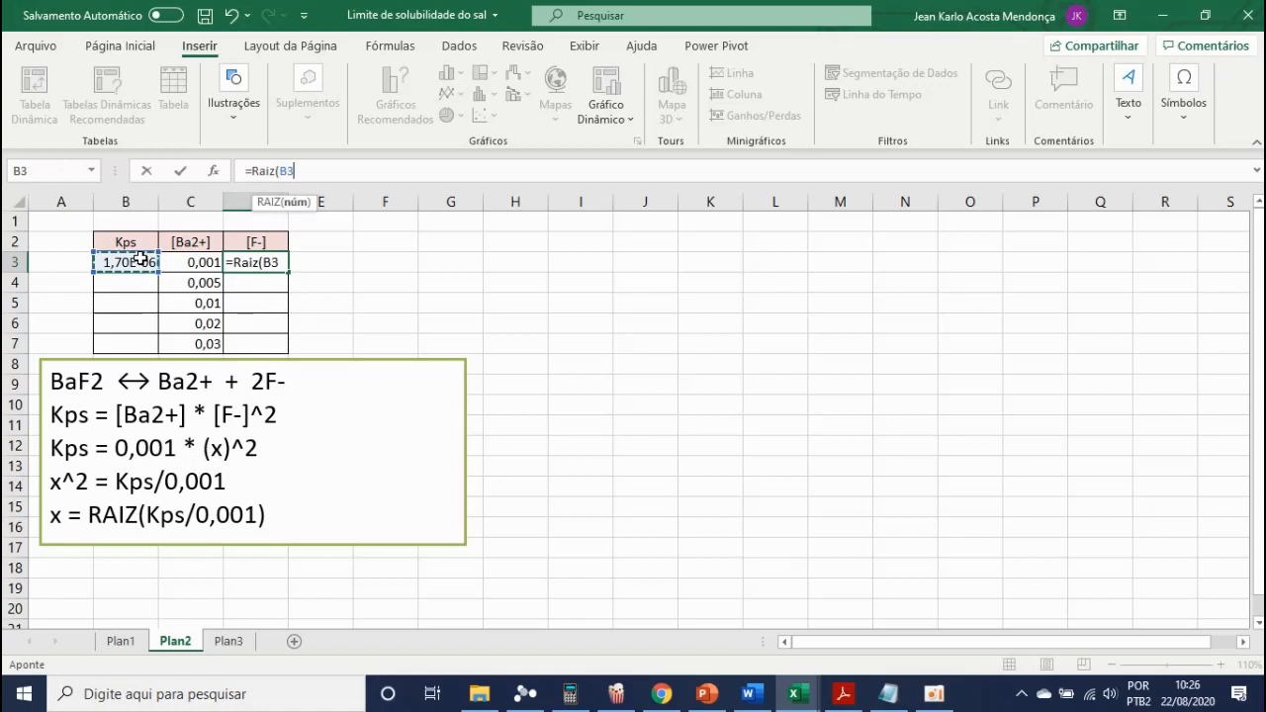
pyautogui.write('/')
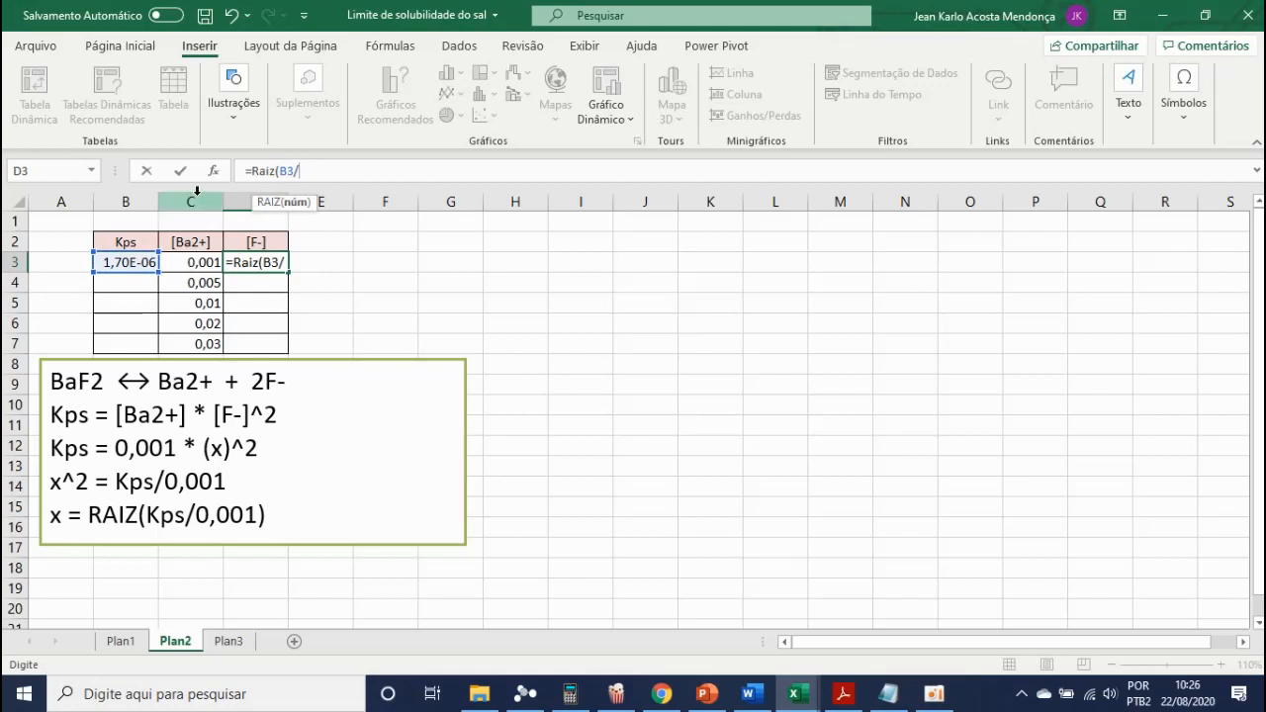
pyautogui.click(178, 263)
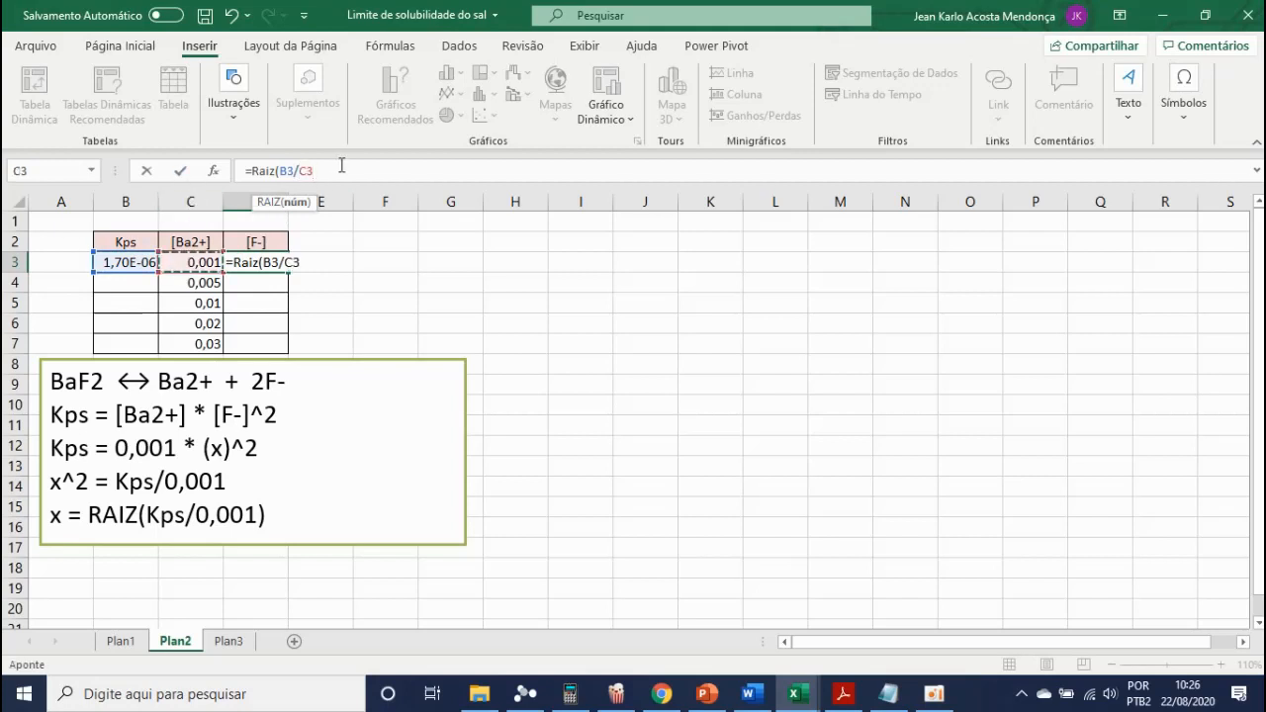
pyautogui.write(')')
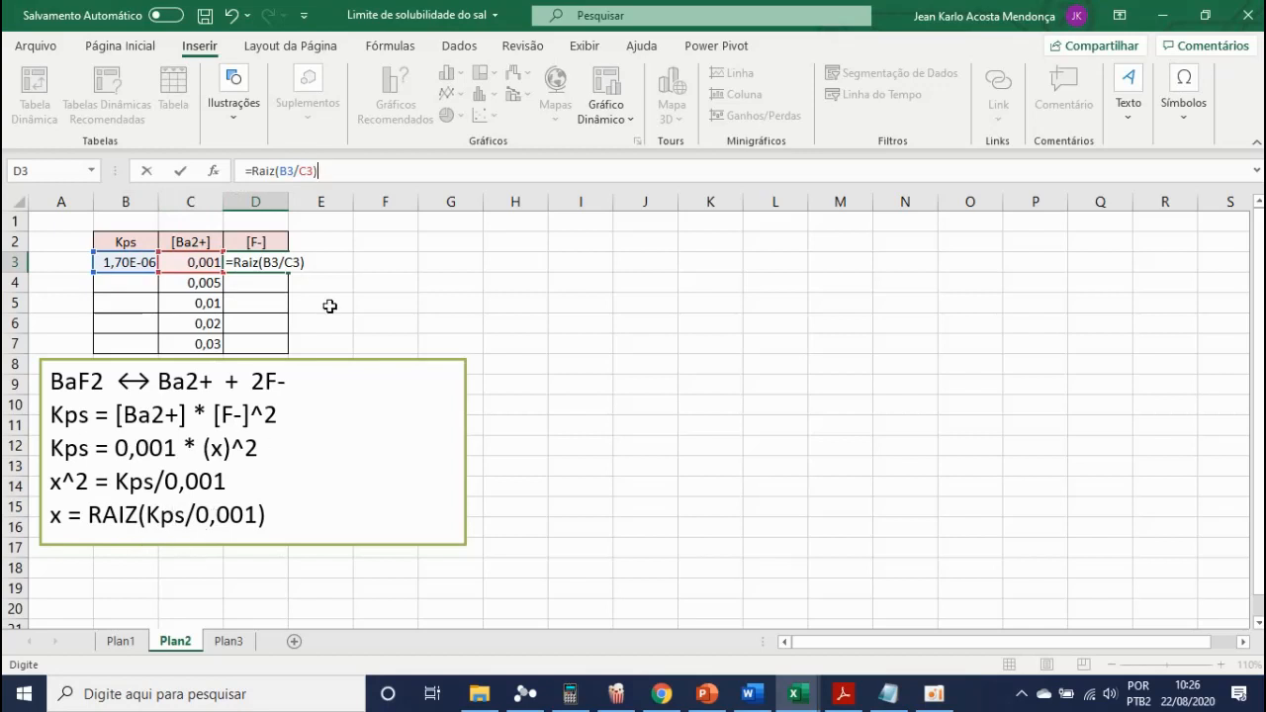
pyautogui.press('Return')
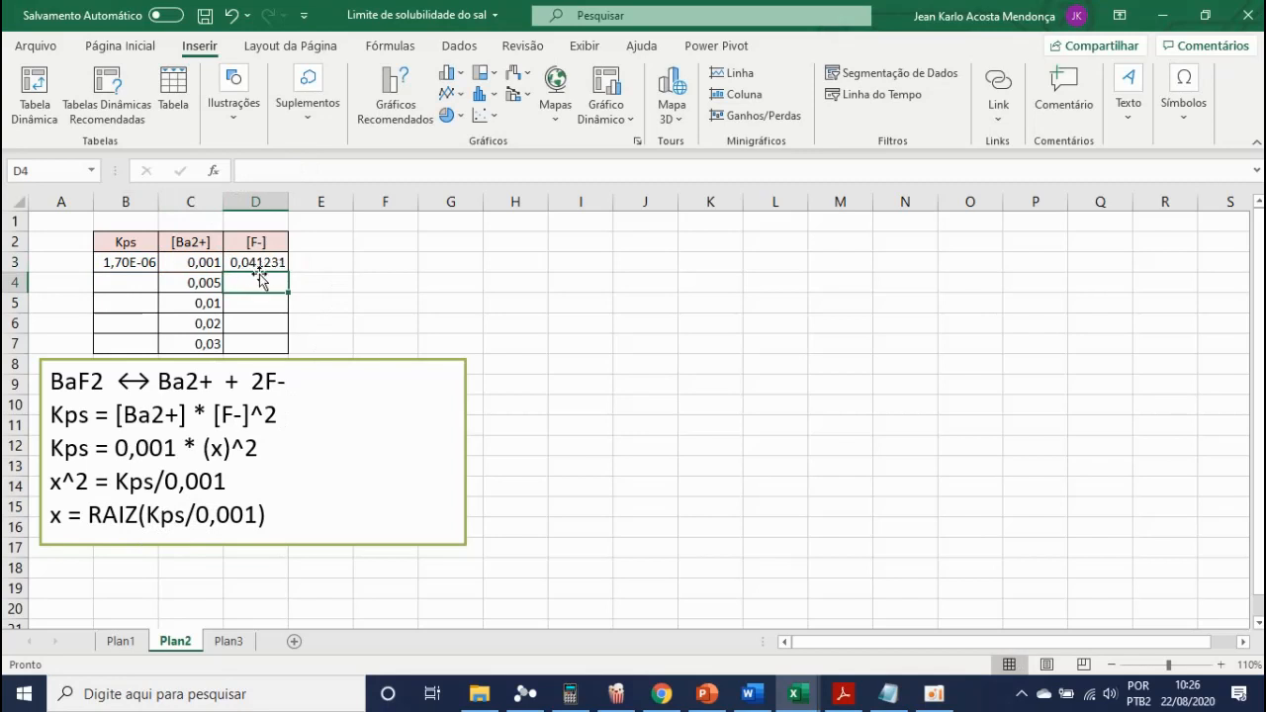
# Step: Switch to PowerPoint to compare the first [F-] result with the example table on slide 3, and return to the Excel solubility workbook
pyautogui.click(707, 695)
pyautogui.click(570, 16)
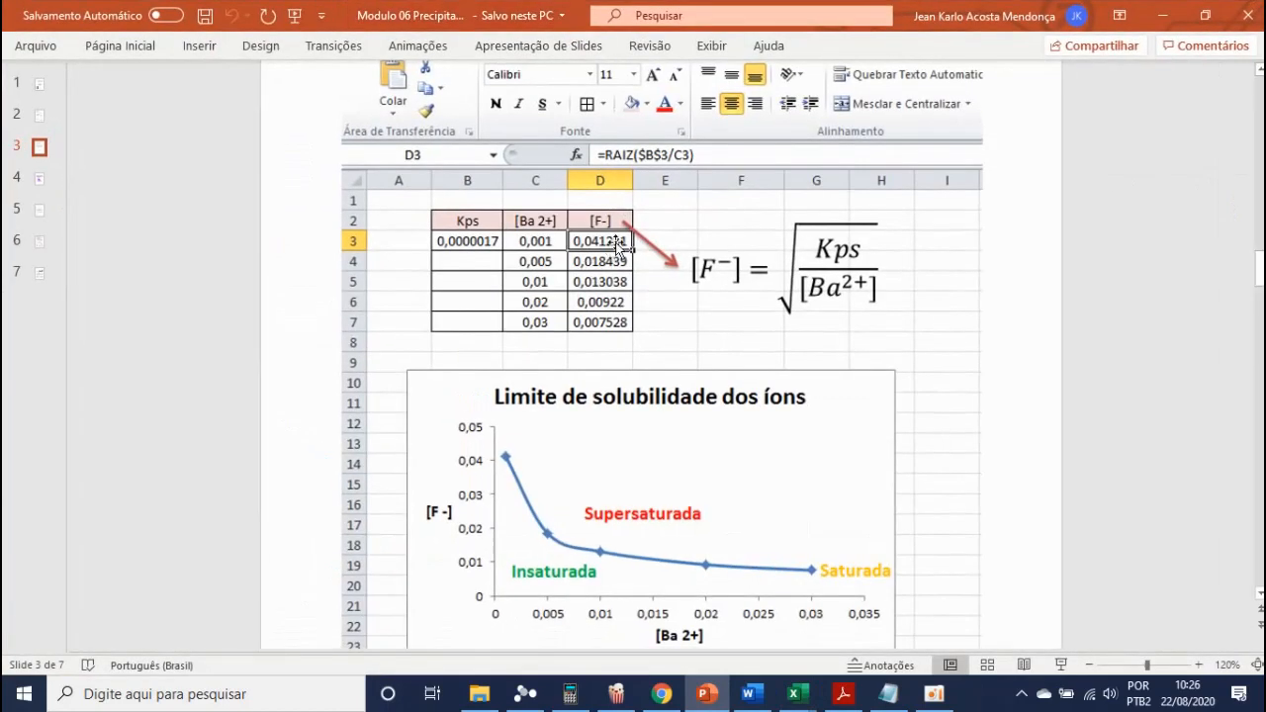
pyautogui.moveTo(809, 673)
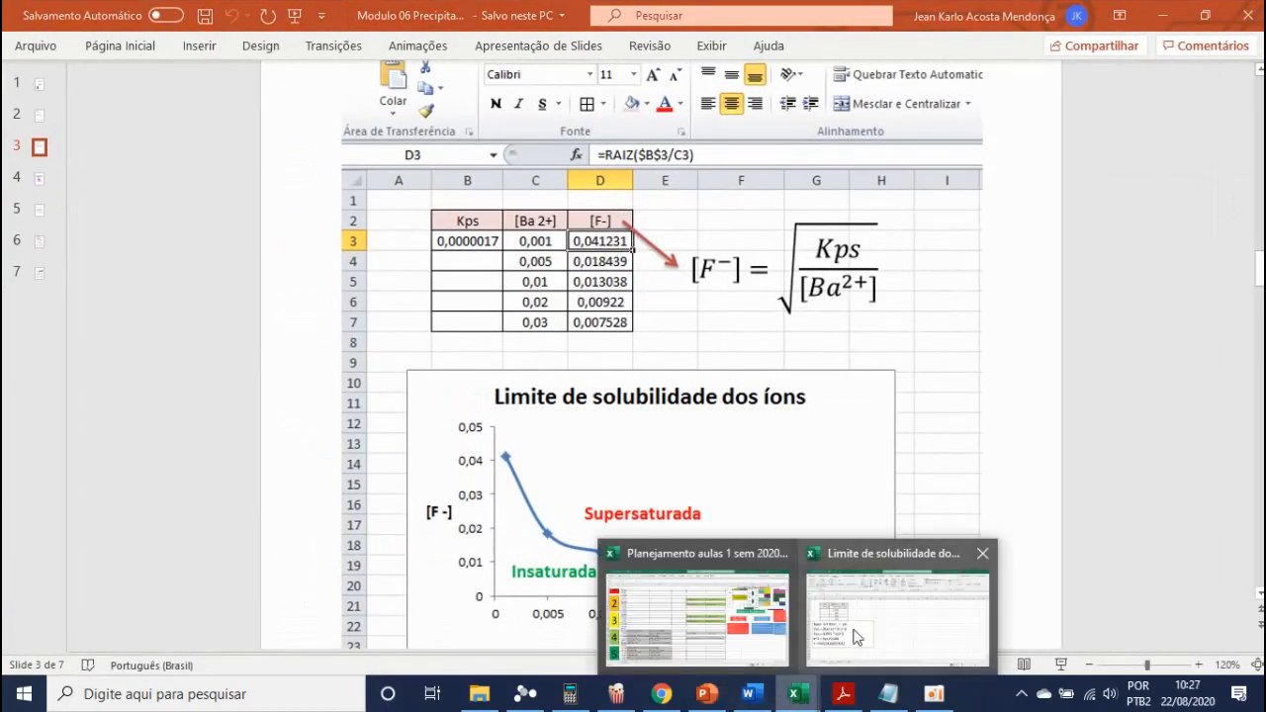
pyautogui.click(892, 621)
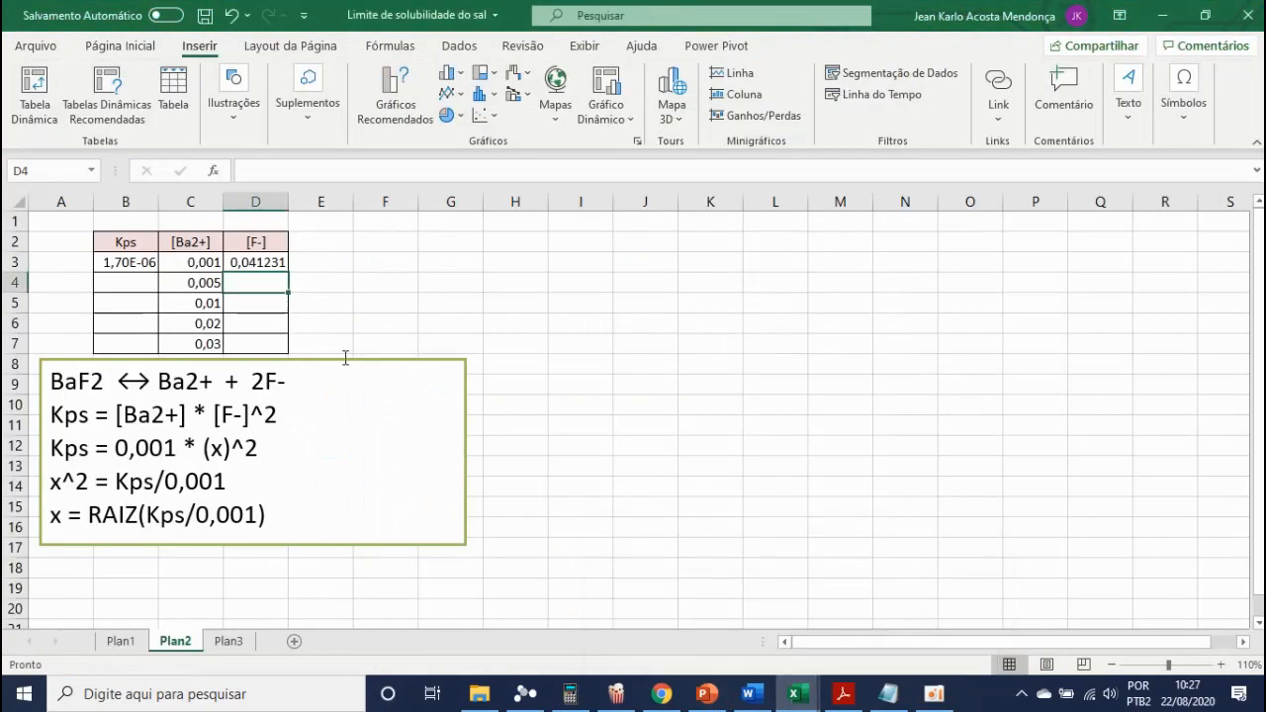
# Step: Fill the [F-] formula from D3 down through D7
pyautogui.press('Up')
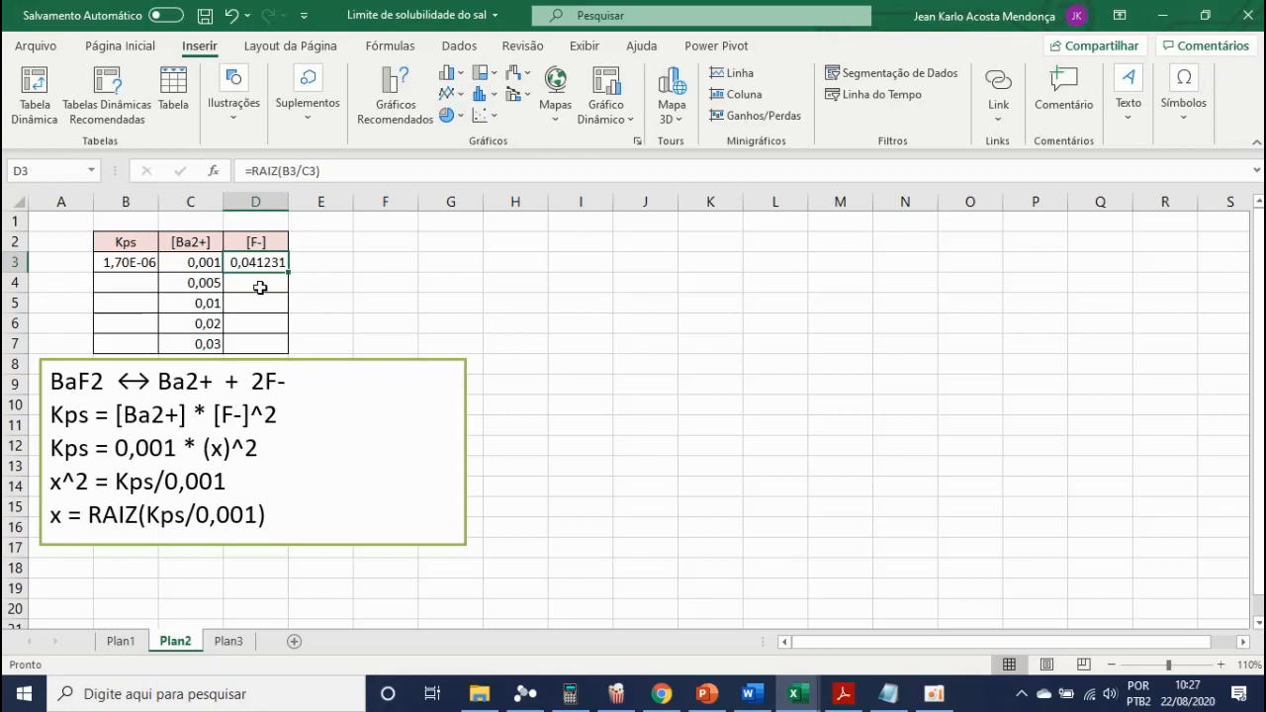
pyautogui.click(259, 285)
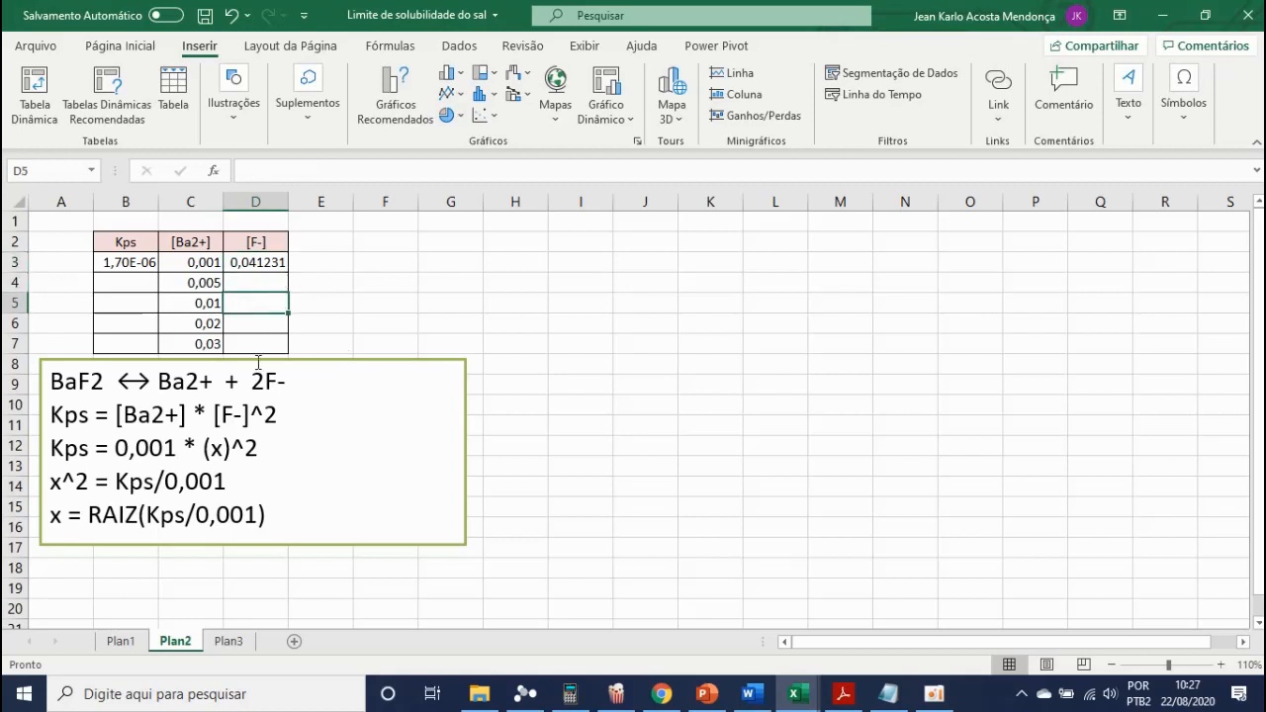
pyautogui.click(259, 262)
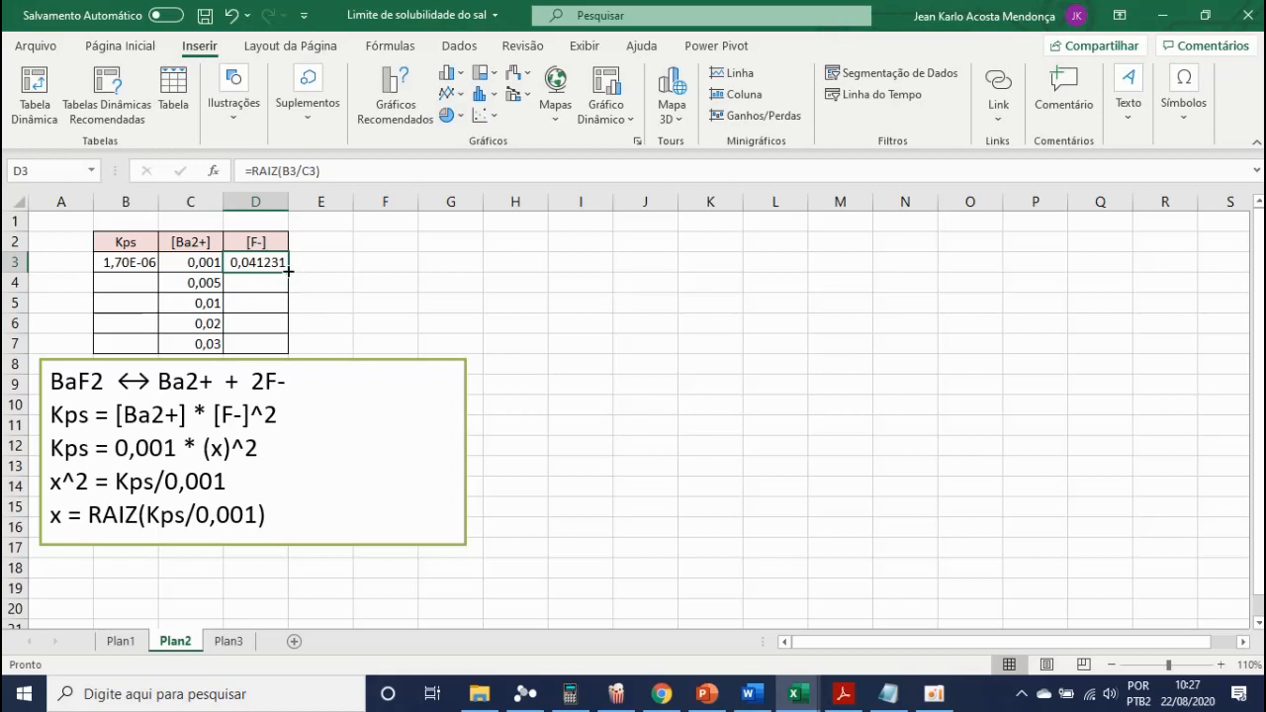
pyautogui.moveTo(288, 270); pyautogui.dragTo(289, 270)
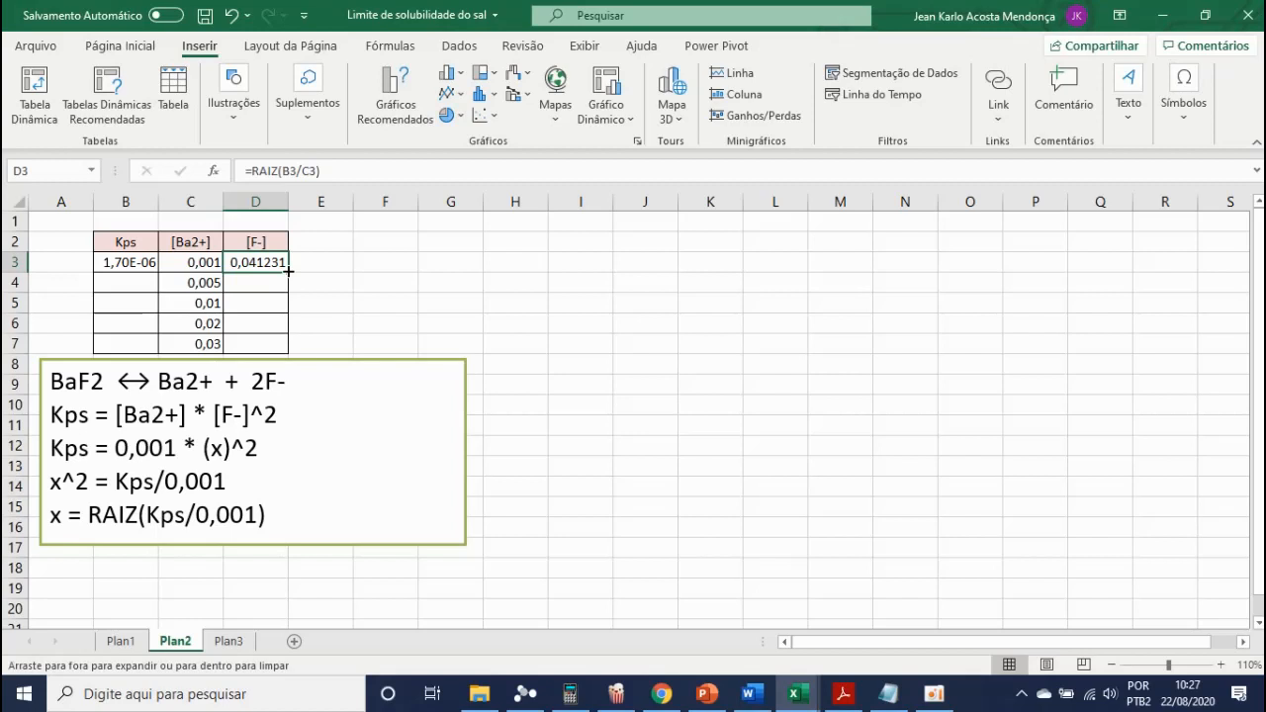
pyautogui.moveTo(289, 270); pyautogui.dragTo(289, 350)
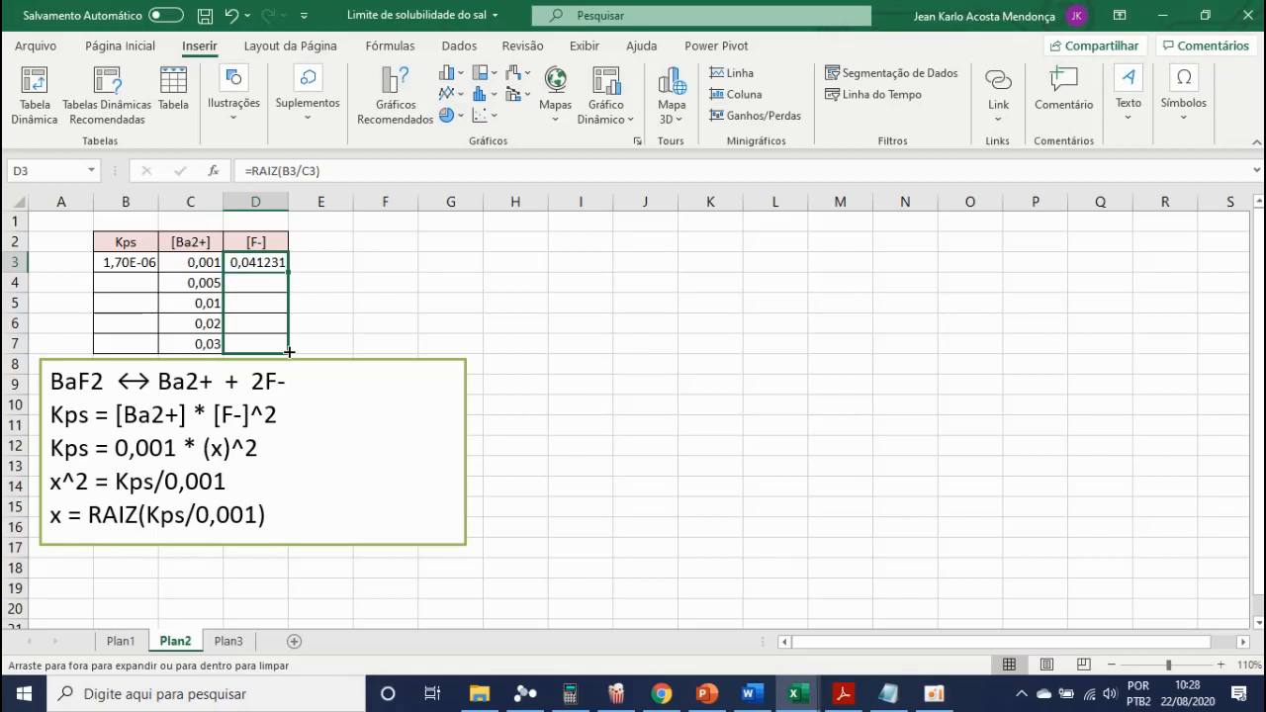
pyautogui.moveTo(289, 352); pyautogui.dragTo(289, 351)
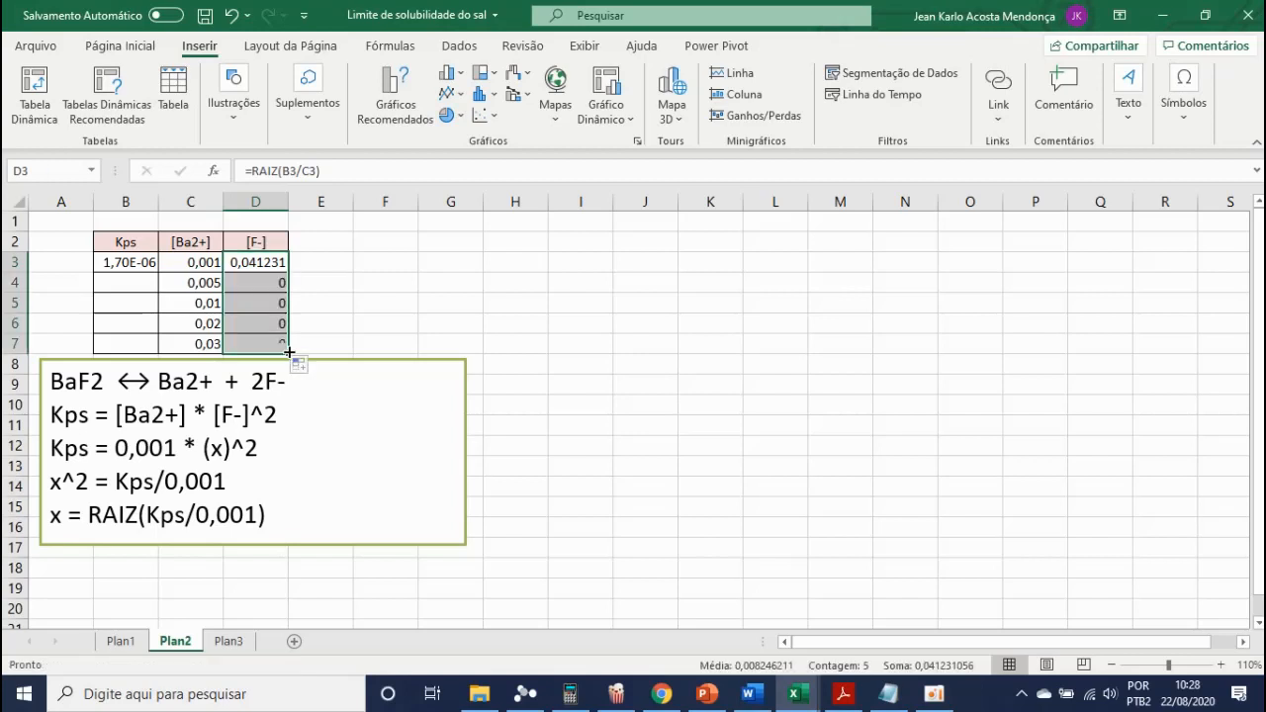
# Step: Open the formula in D3 for editing at its B3 reference
pyautogui.click(274, 263)
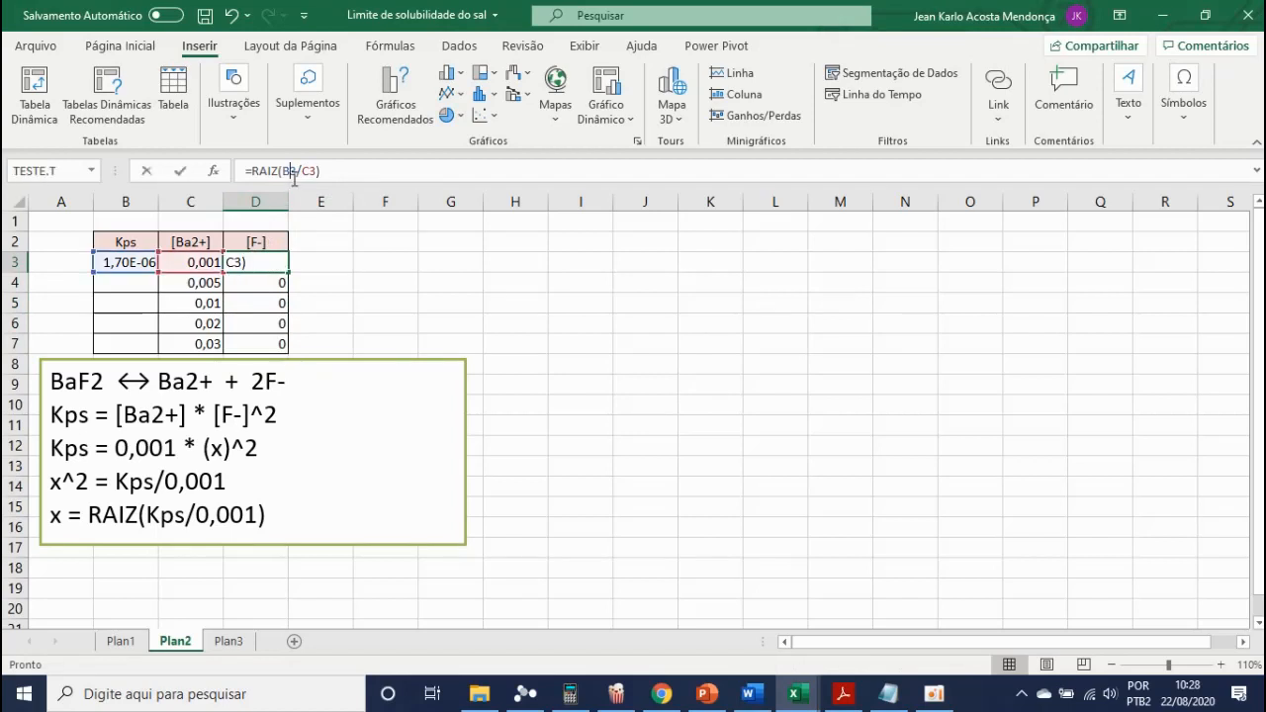
pyautogui.doubleClick(253, 267)
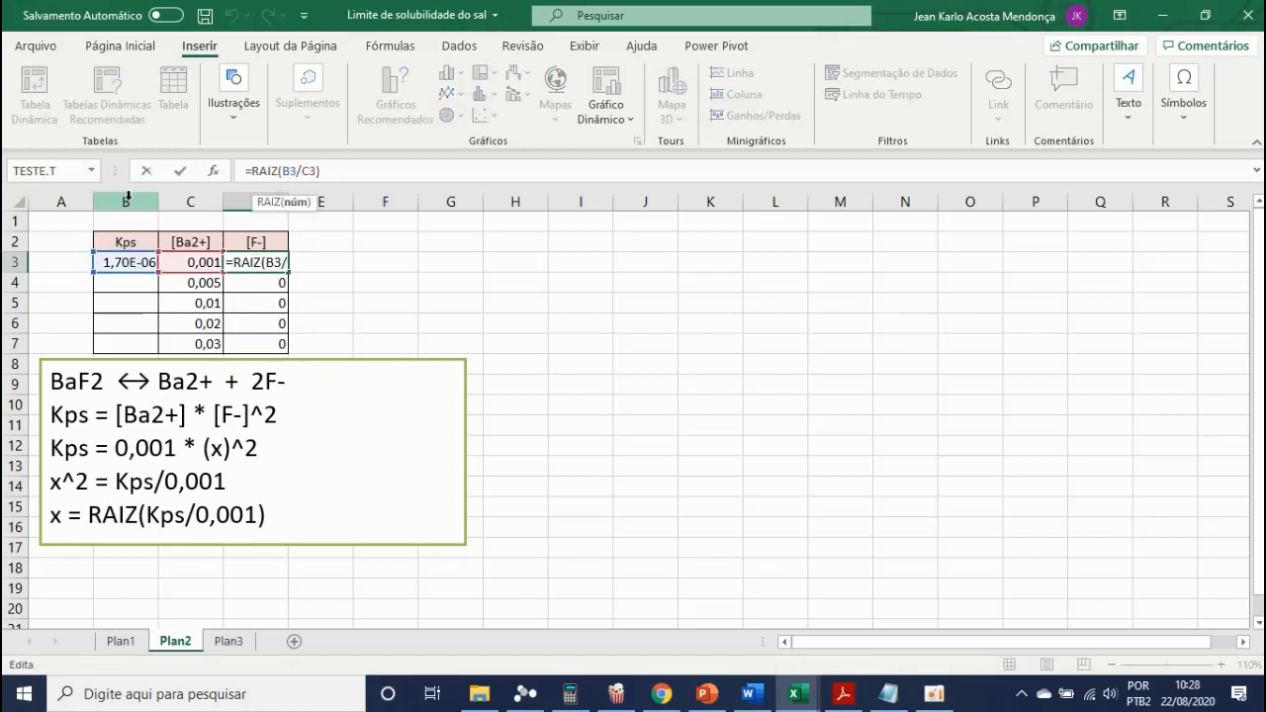
pyautogui.click(284, 176)
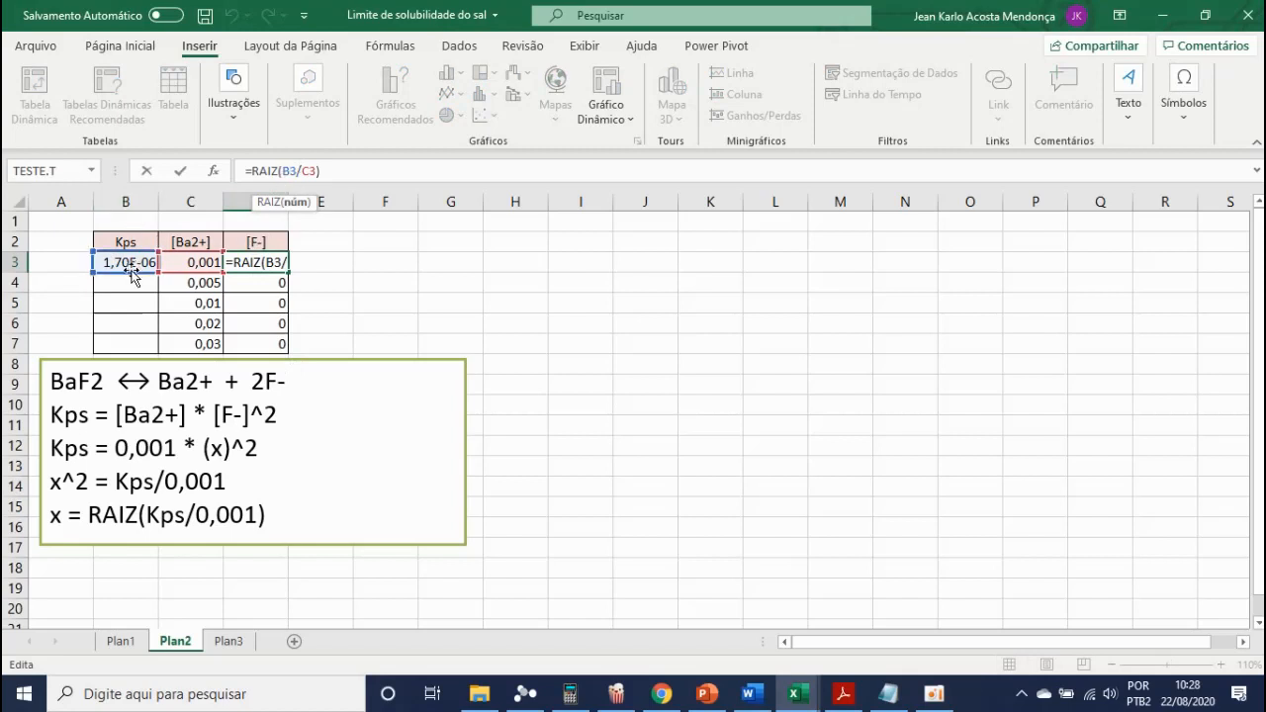